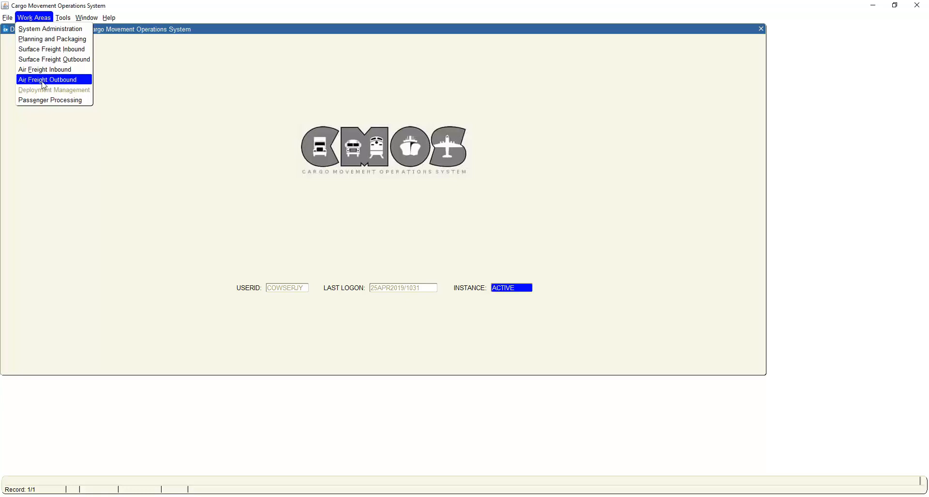
Open the Load Unit Move Diskette form among the Deployment tools.
click(64, 18)
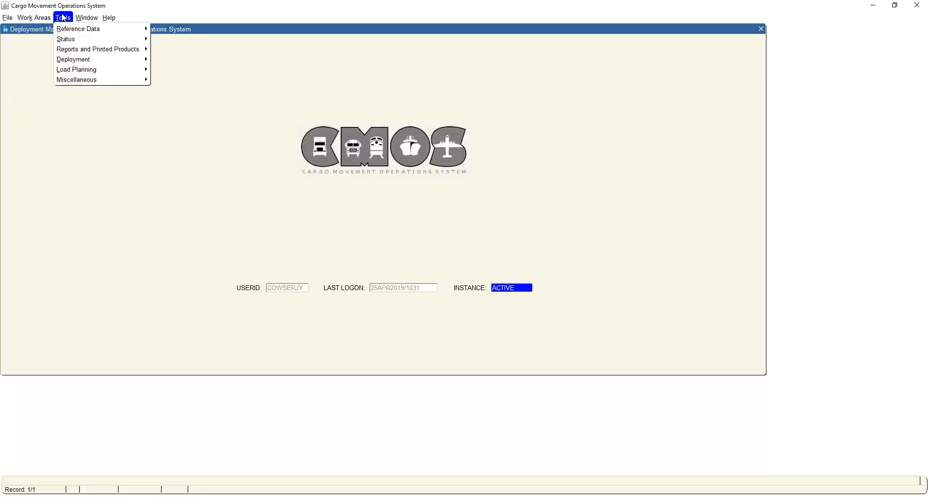
mouse_move(71, 62)
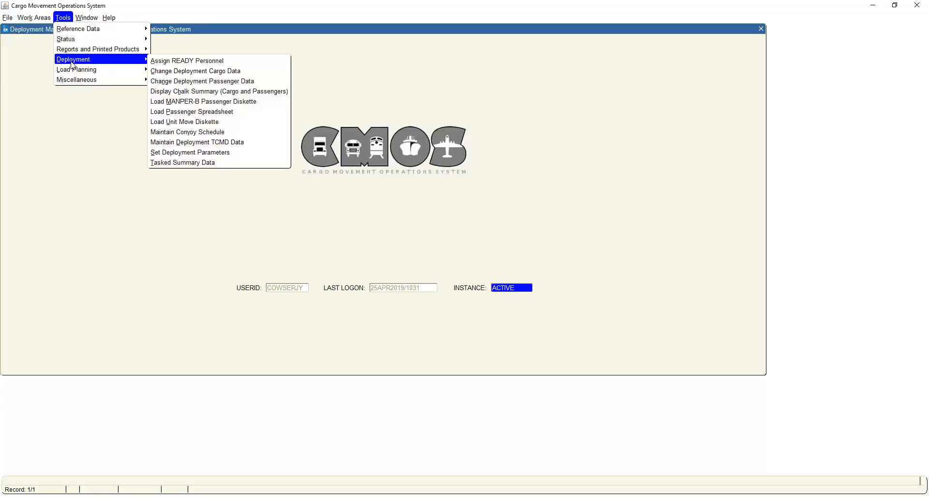
click(189, 122)
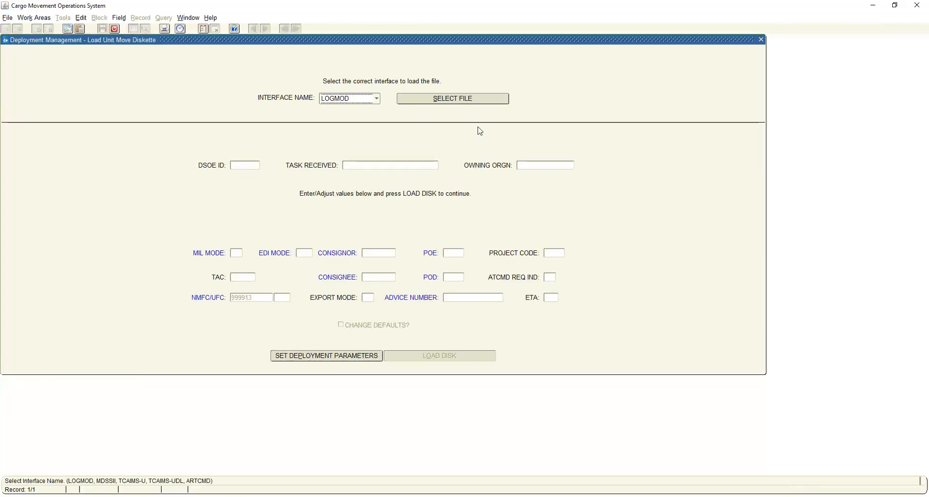
Select the DTGCWPU2.CMC file from the Desktop for the LOGMOD interface and create DSOE ID AA111.
click(455, 100)
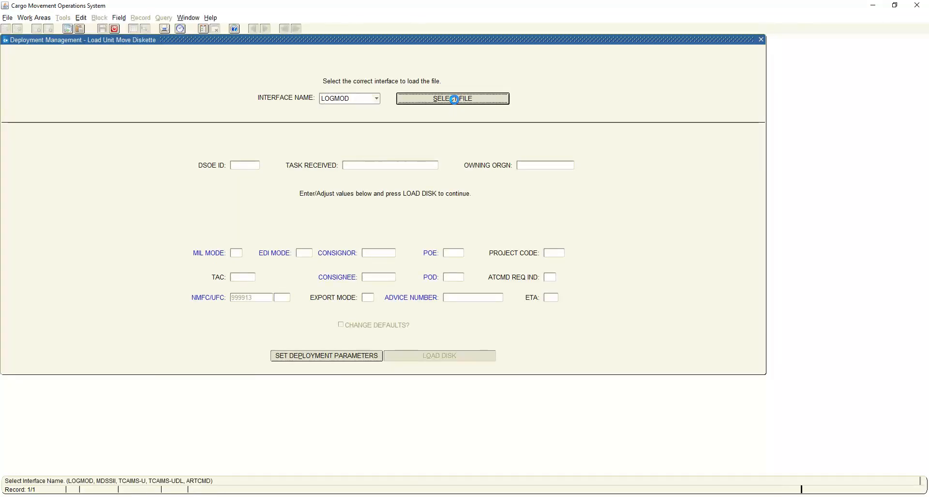
click(461, 191)
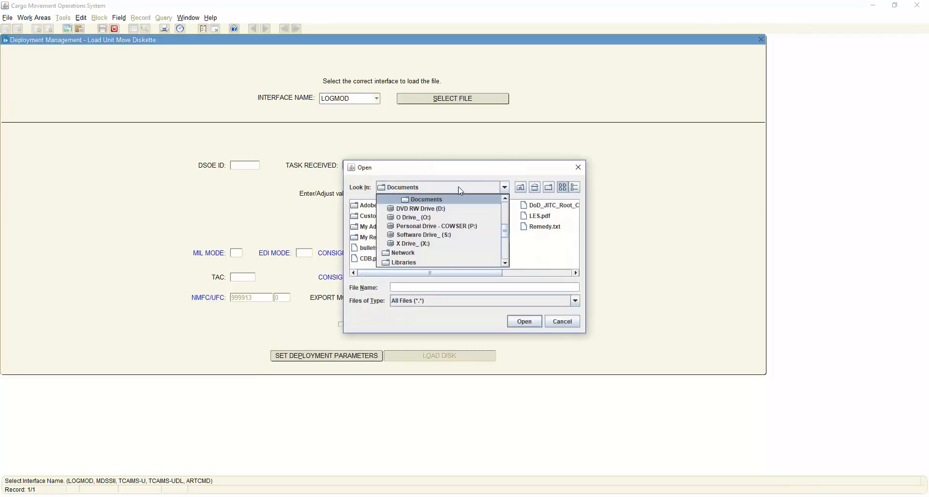
scroll(465, 213, up, 5)
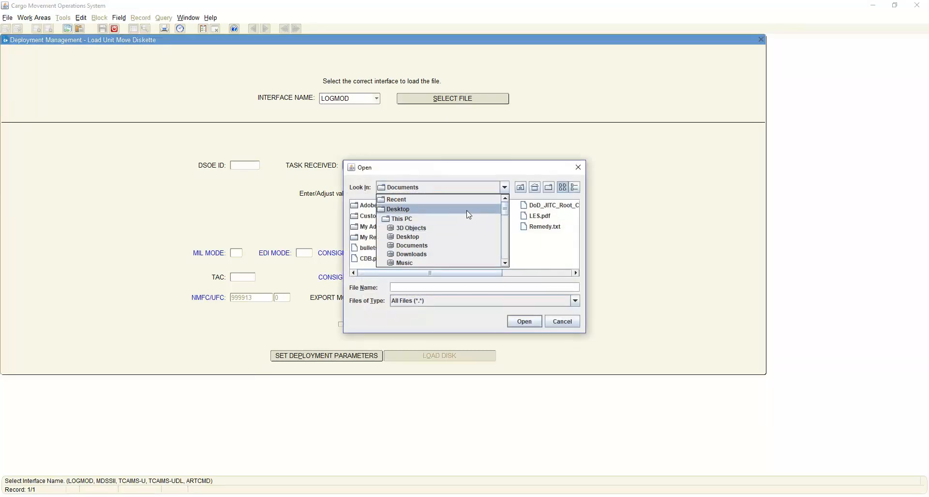
click(467, 211)
scroll(430, 243, down, 8)
scroll(430, 243, down, 4)
scroll(430, 243, down, 6)
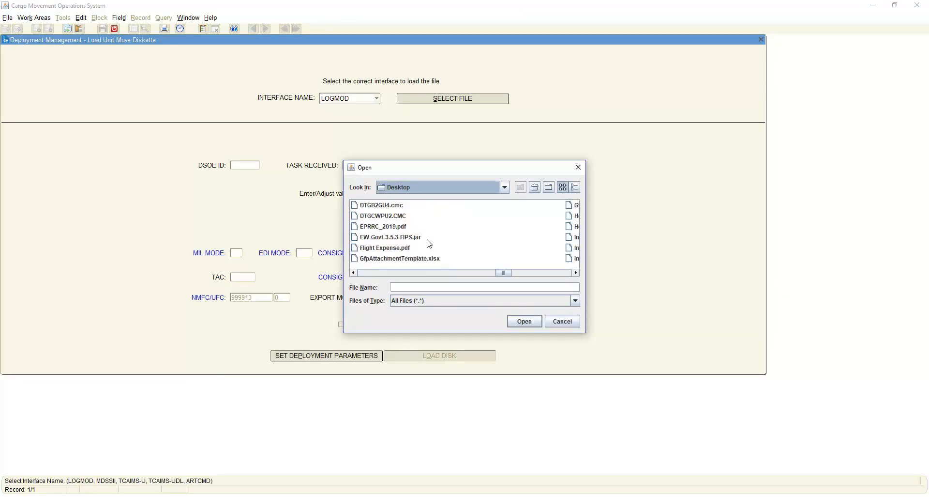
scroll(430, 243, up, 5)
scroll(430, 243, down, 5)
click(395, 216)
click(526, 322)
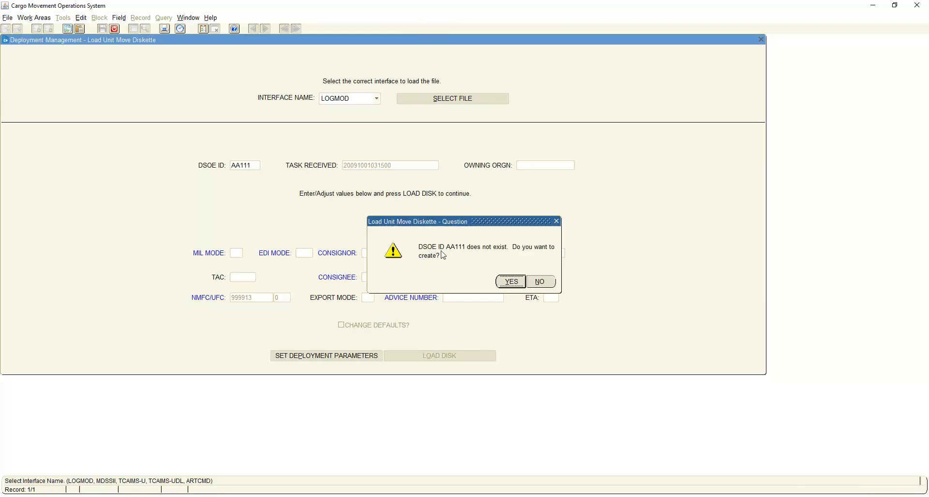
click(512, 281)
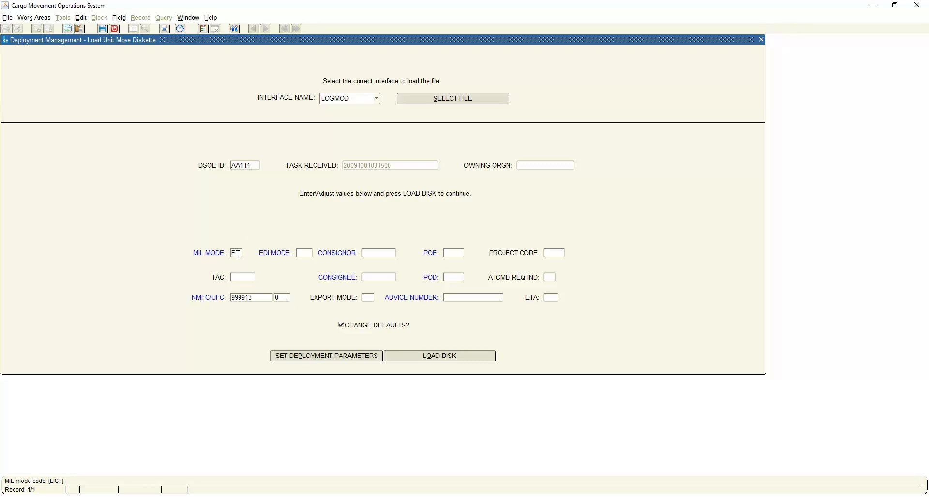
Set the MIL mode to F, the EDI mode to ED and the consignor to 1821AF (Dover Air Force Base).
key(Tab)
click(384, 254)
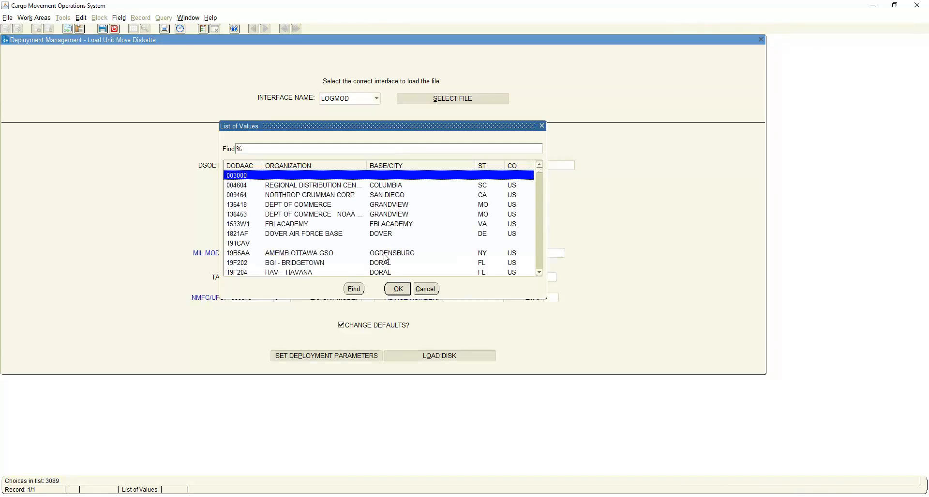
click(389, 234)
click(399, 289)
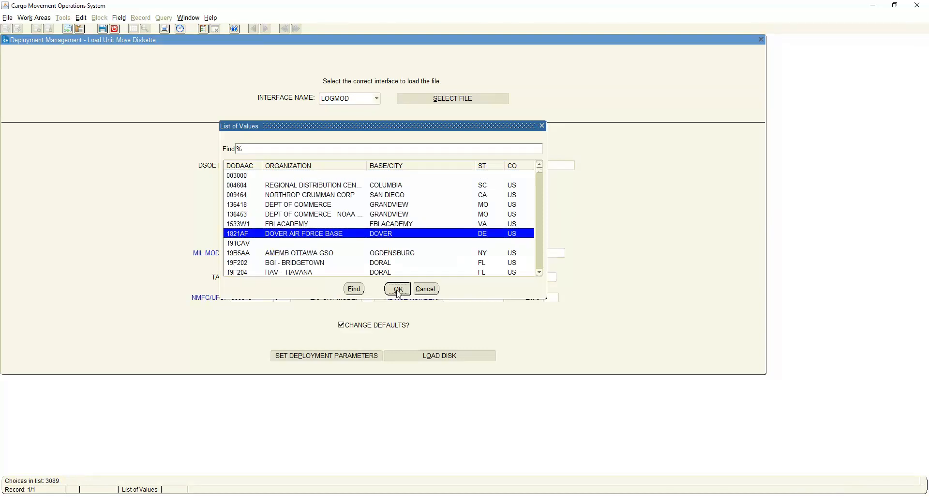
Set the POE to DOV and the TAC to FSAM.
click(453, 253)
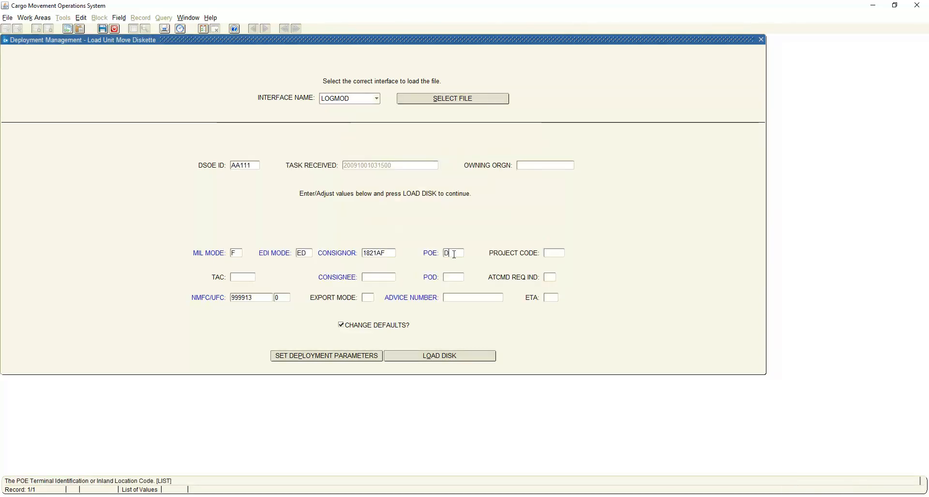
text(DOV)
key(Tab)
click(244, 277)
text(FSAM)
Find the DODAACs containing 4877 and assign FB4877 (355 LRS LGRDDC, Davis Monthan AFB) as the consignee.
key(Tab)
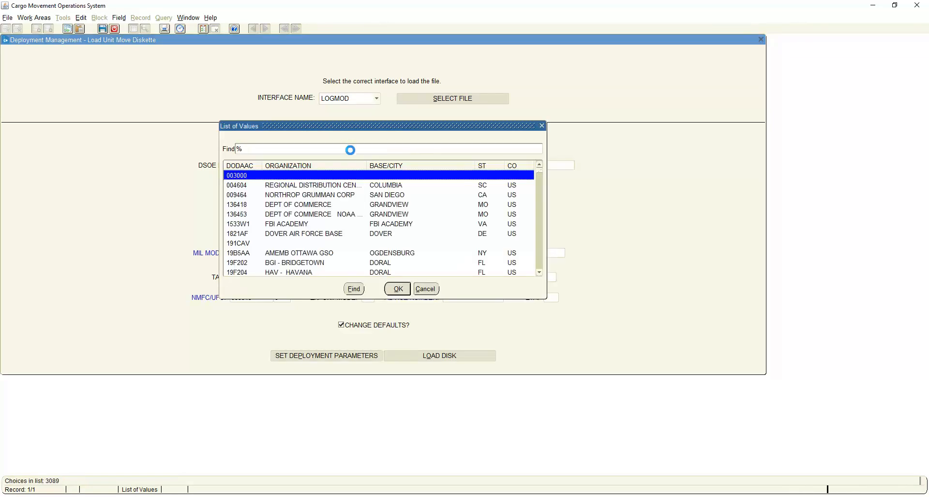
text(4877)
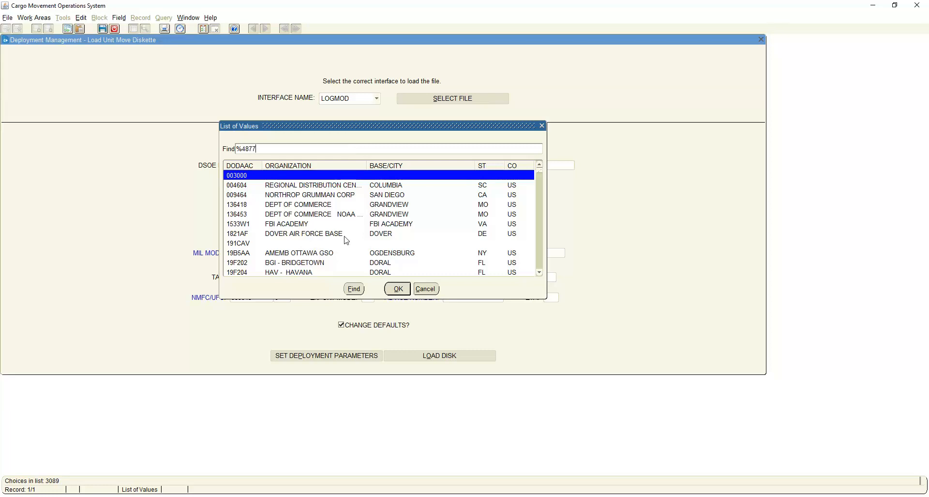
click(354, 289)
click(392, 288)
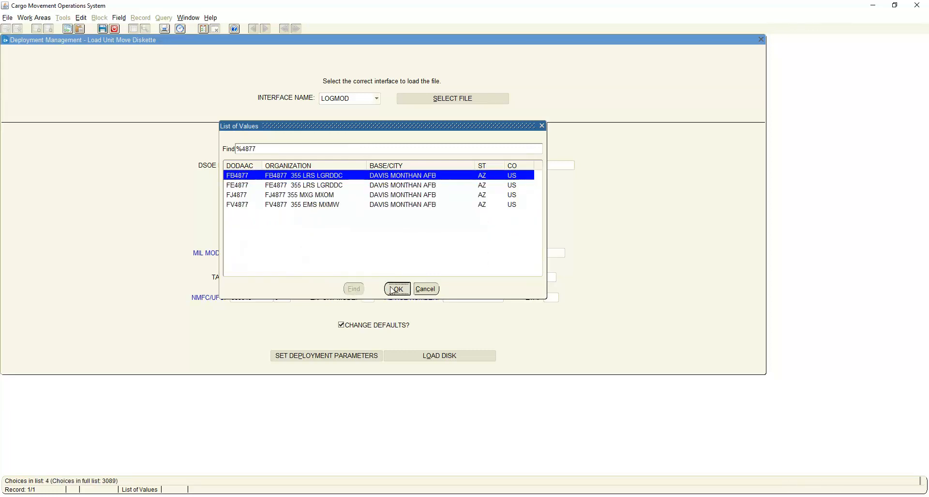
Set the POD to DMA and the ETA to 1.
click(454, 277)
text(DOV)
key(BackSpace)
key(BackSpace)
key(BackSpace)
text(DMA)
click(553, 297)
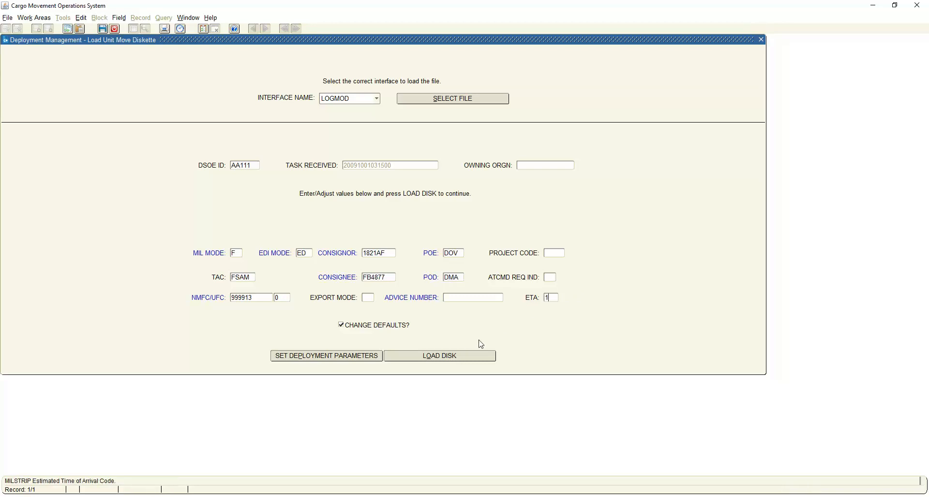
Load the disk, decline the load report and exit the Load Unit Move Diskette form.
click(447, 355)
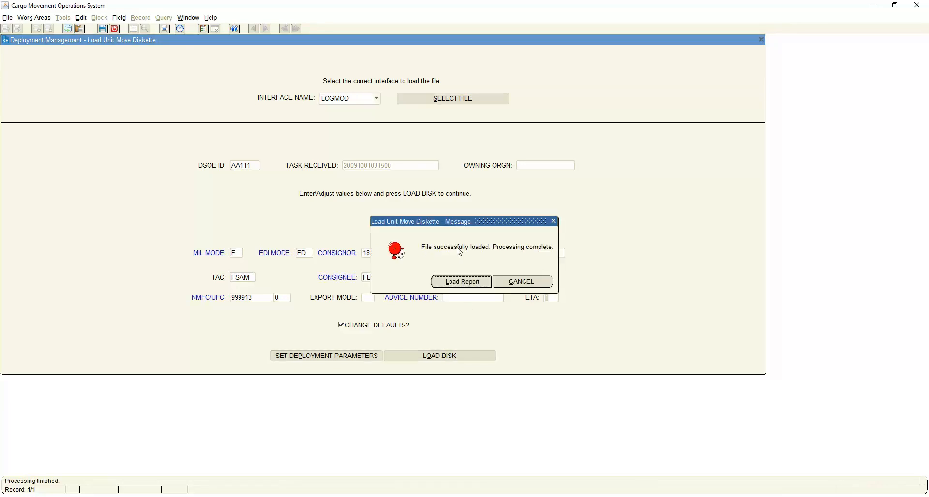
click(537, 281)
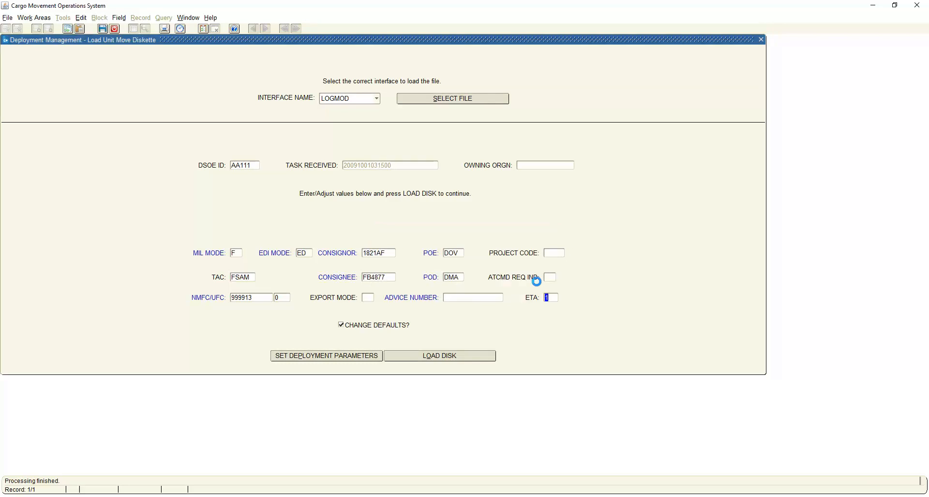
click(116, 31)
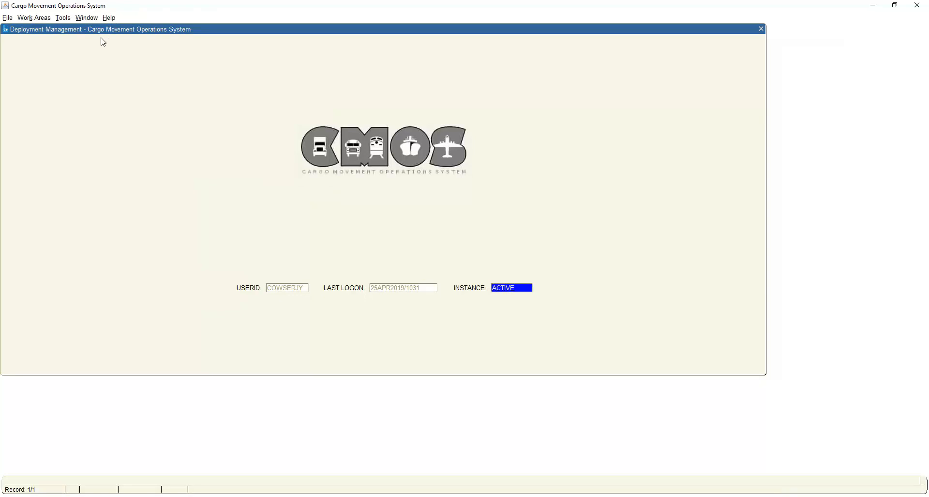
Switch to the Air Freight Outbound work area and open the Incheck Outbound Air Cargo form.
click(34, 19)
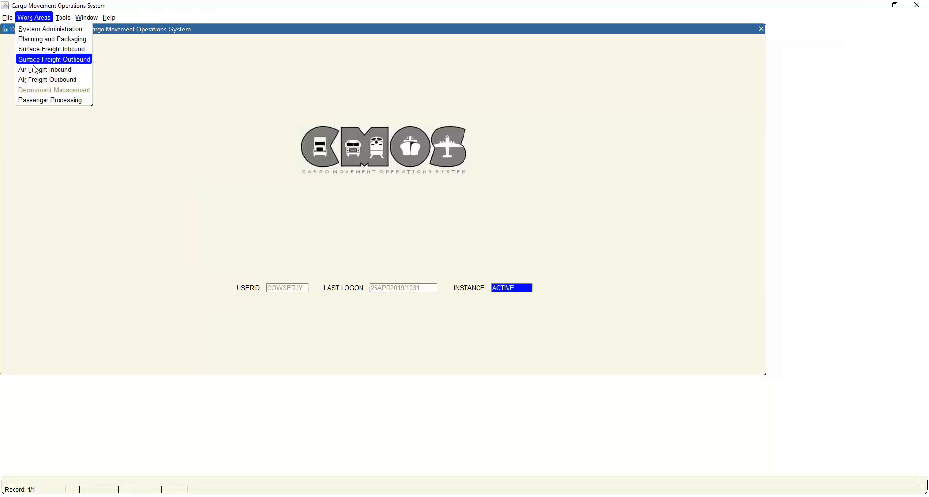
click(34, 80)
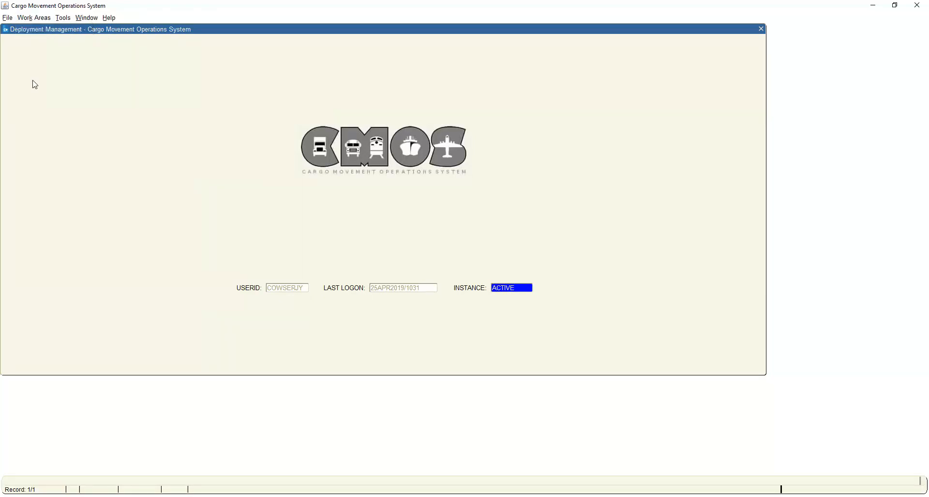
click(7, 18)
mouse_move(11, 30)
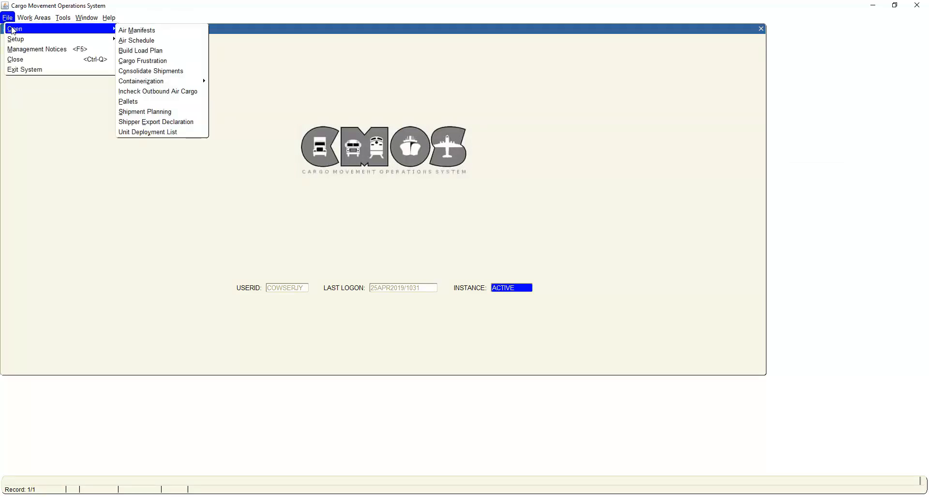
click(137, 91)
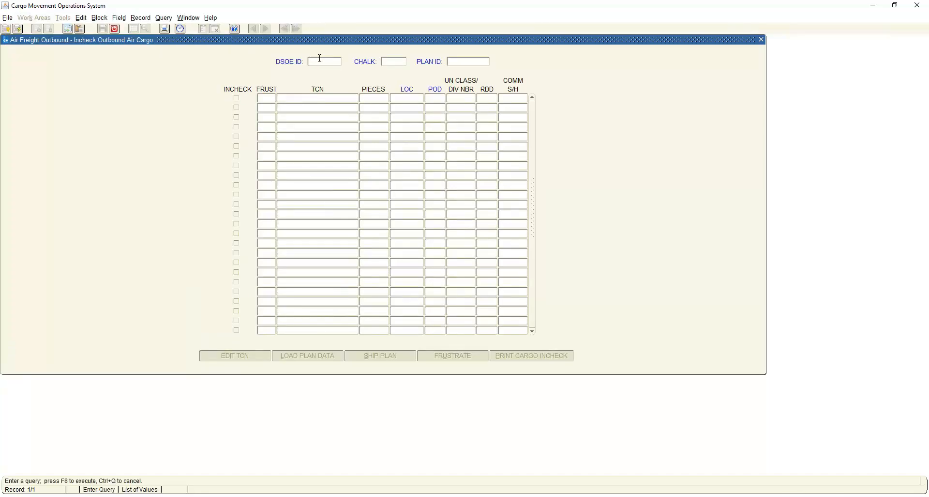
Query the outbound air cargo for DSOE ID AA111.
double_click(321, 62)
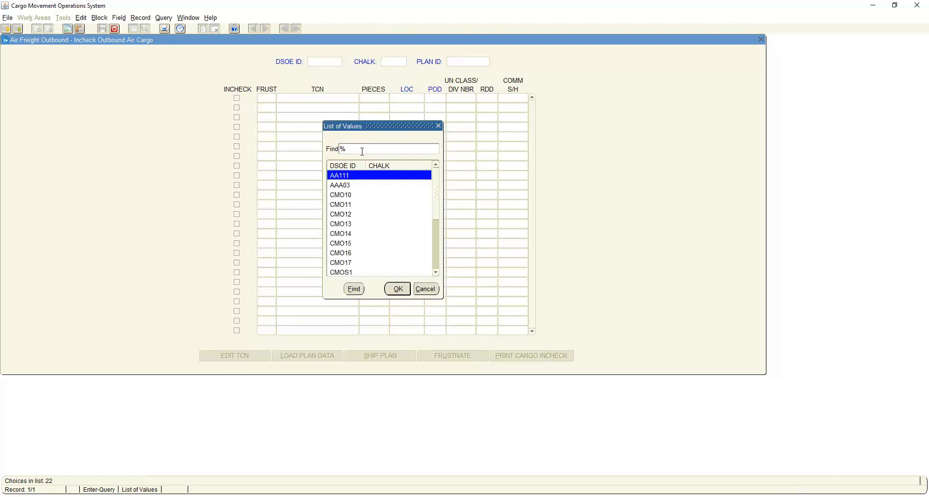
click(399, 288)
key(F8)
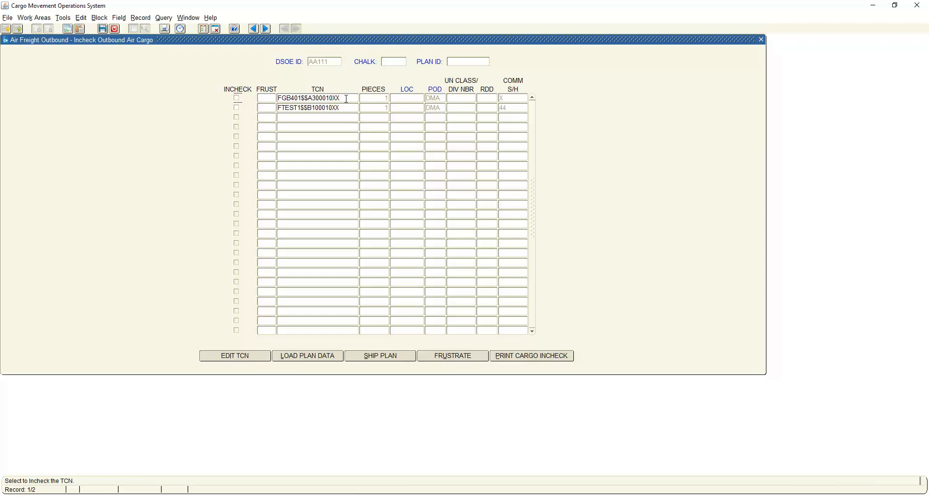
Open the shipment planning detail of the first TCN in the list and review its piece data.
click(347, 99)
click(386, 357)
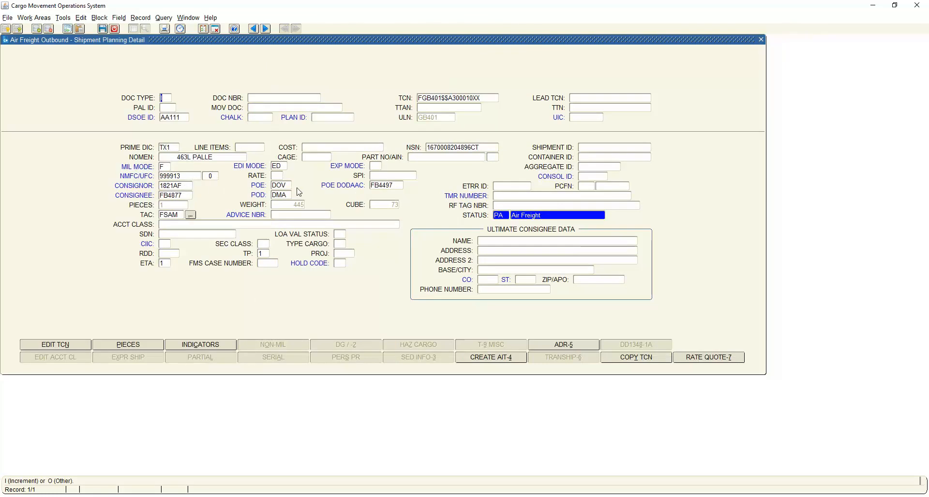
click(140, 343)
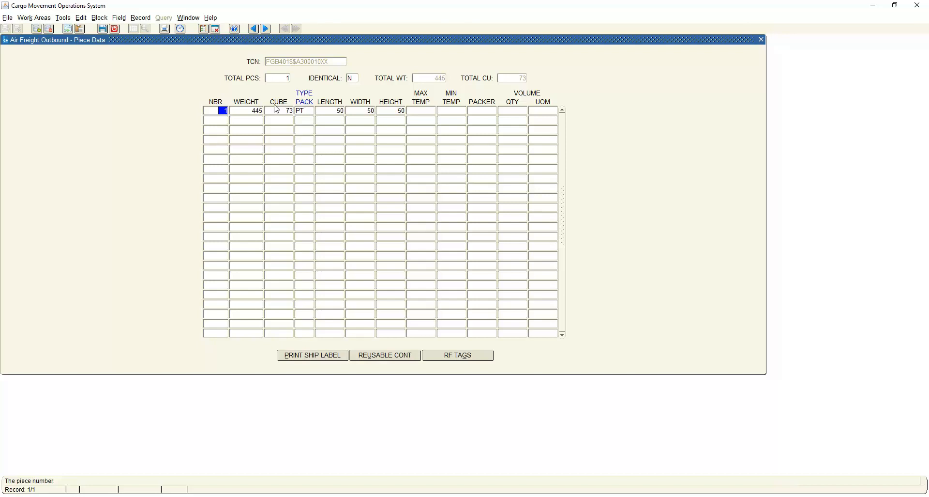
click(120, 33)
In the shipment indicators, replace the Commodity S/H code with AZ by assigning air commodity A and special handling Z.
click(205, 345)
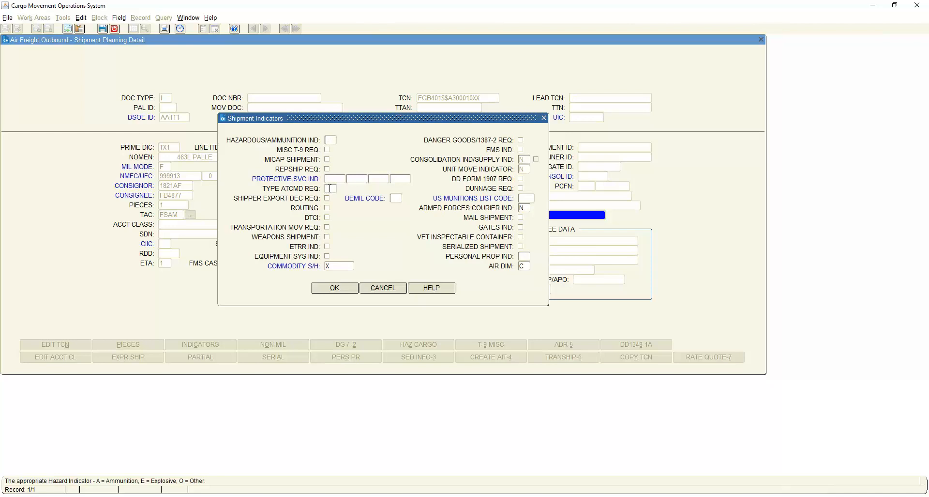
click(336, 266)
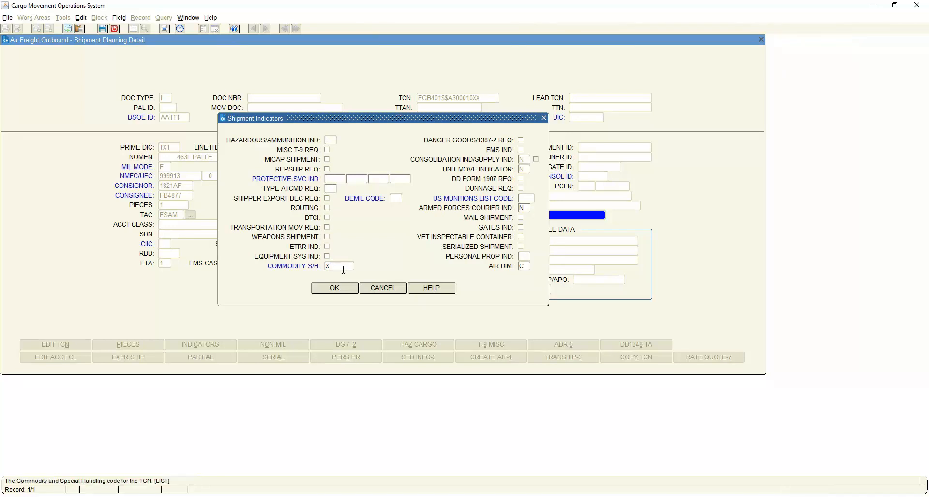
key(BackSpace)
double_click(343, 265)
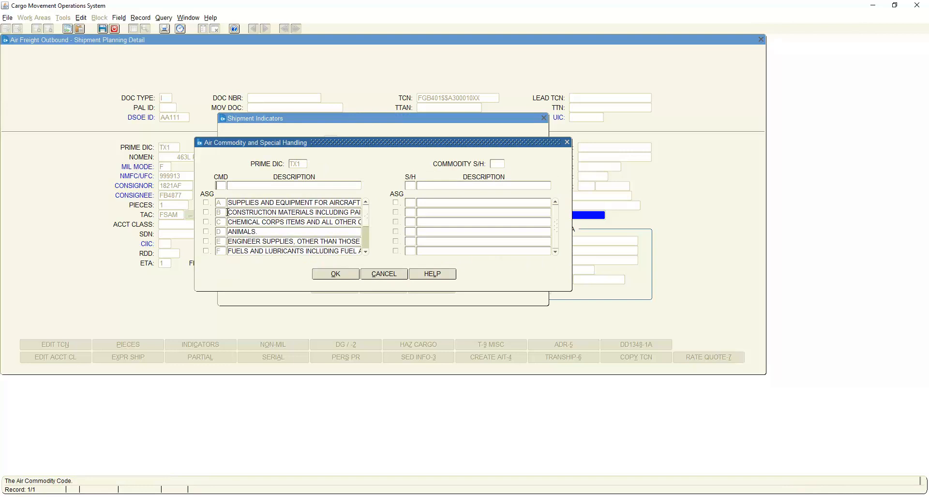
click(207, 204)
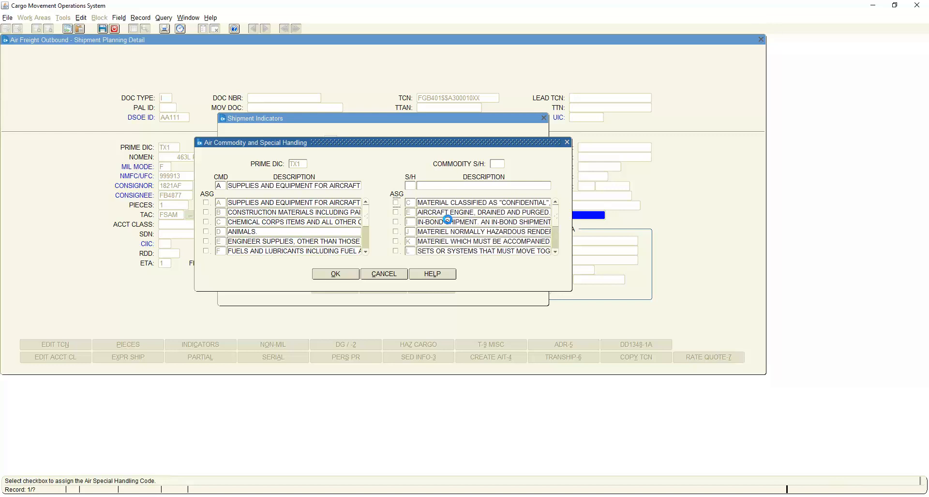
scroll(449, 224, down, 4)
click(397, 251)
click(335, 274)
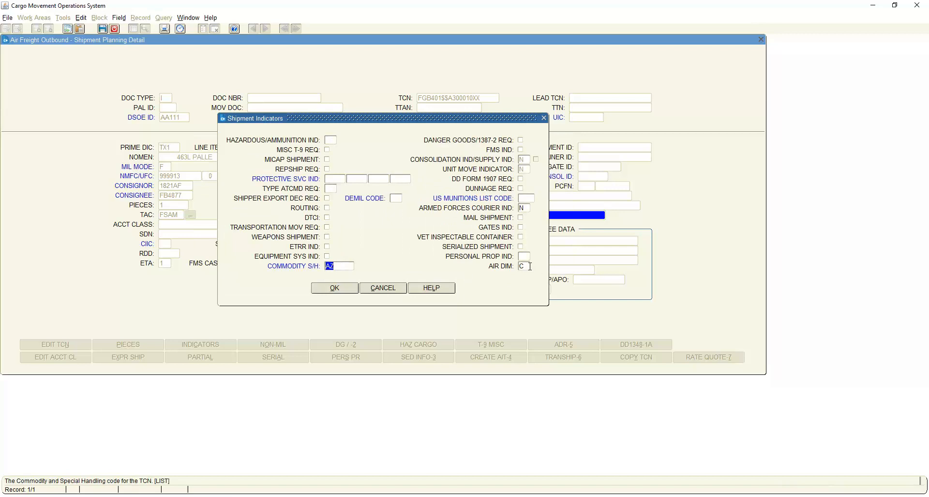
Accept the shipment indicators after checking the Air Dim code, and run the edit check on the TCN.
click(530, 266)
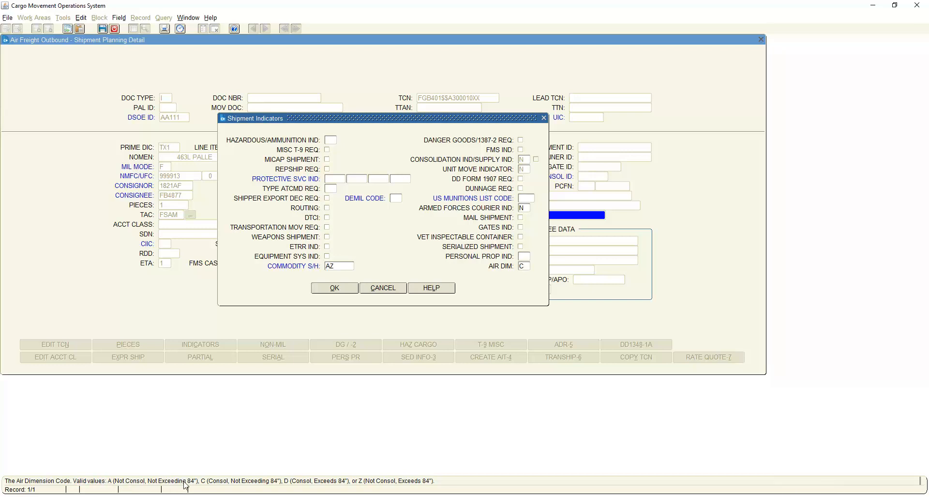
click(525, 265)
click(341, 290)
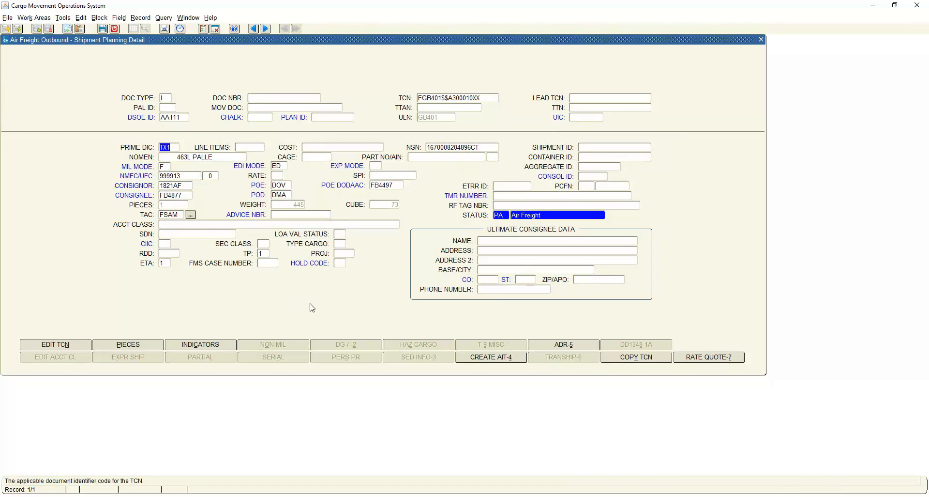
click(65, 344)
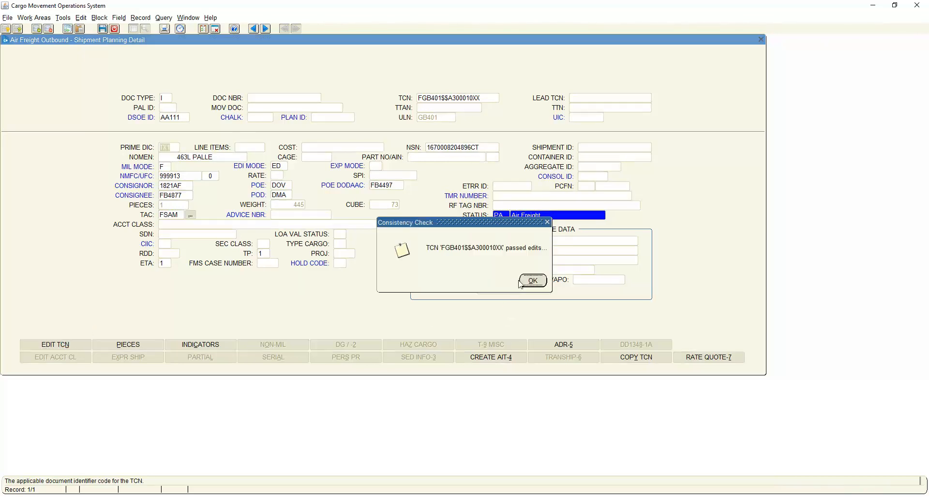
Return from the shipment planning detail to the incheck list, entering the smart-card PIN, and incheck the first TCN.
click(533, 281)
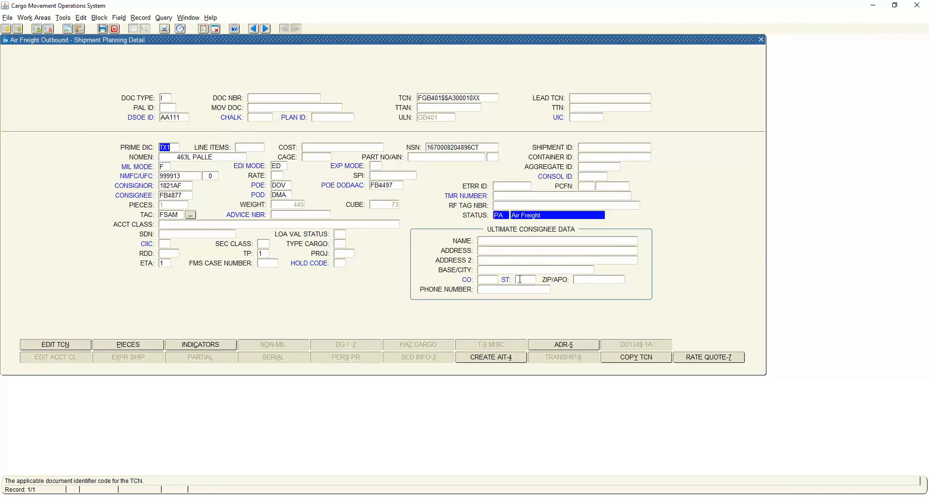
click(114, 28)
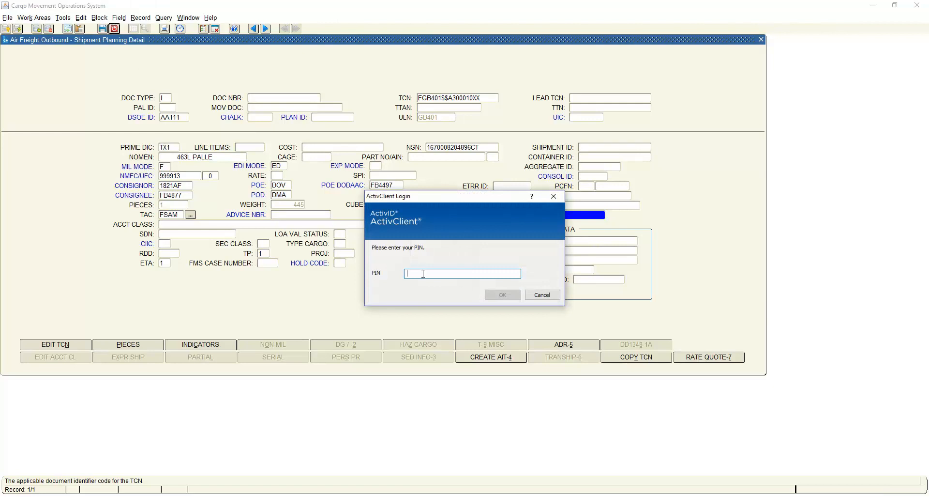
text(••••••••)
key(Return)
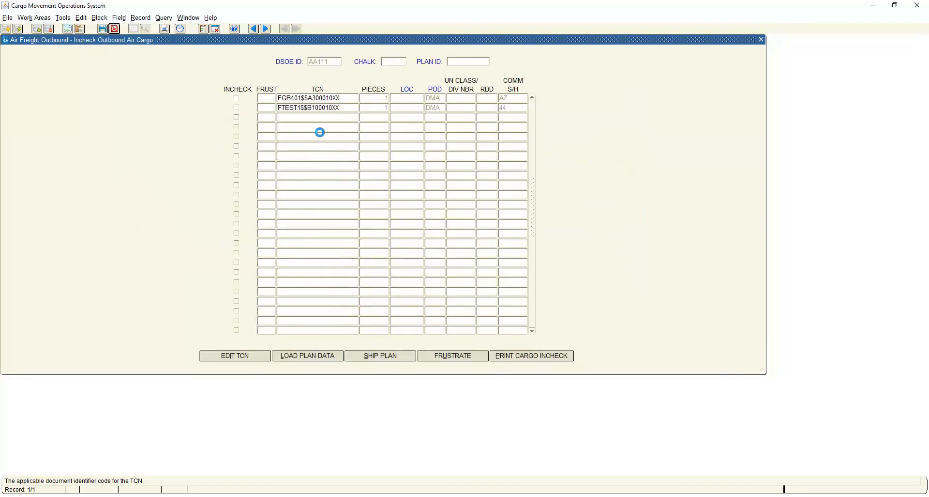
click(235, 98)
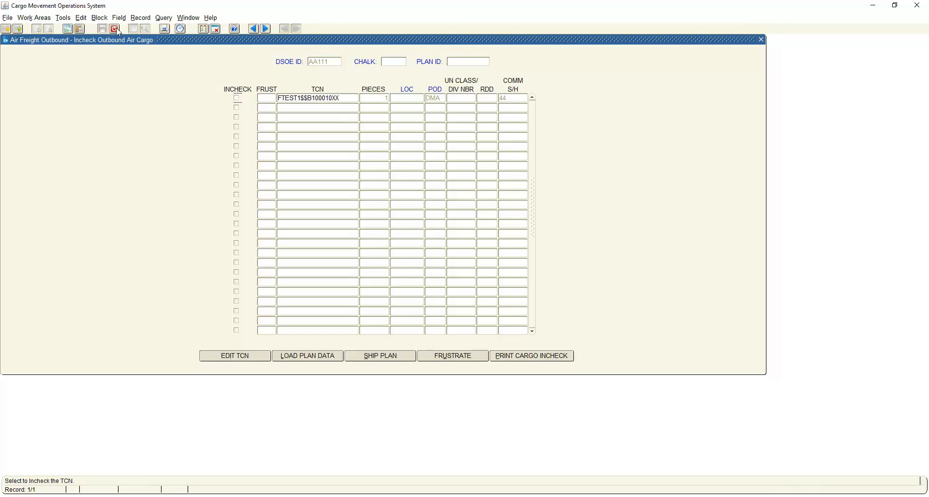
Open the shipment planning detail of TCN FTEST1$$B100010XX and review its piece data.
click(346, 98)
click(402, 358)
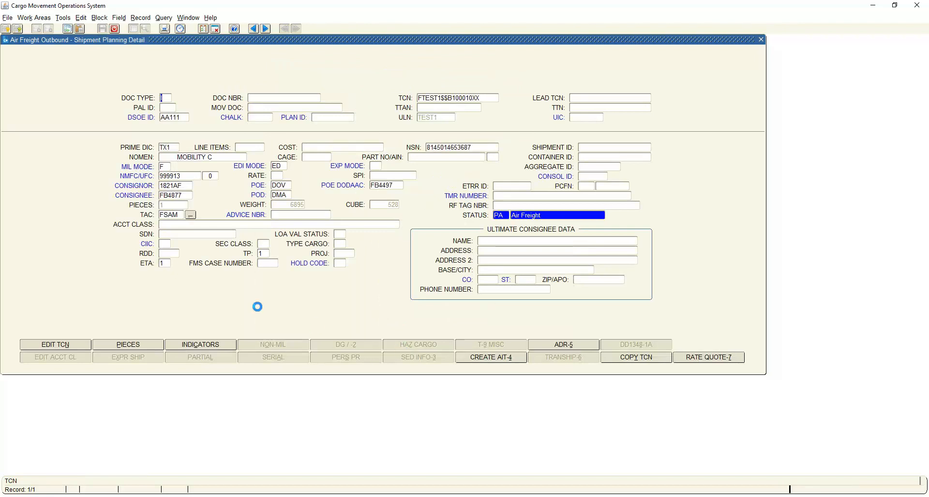
click(127, 344)
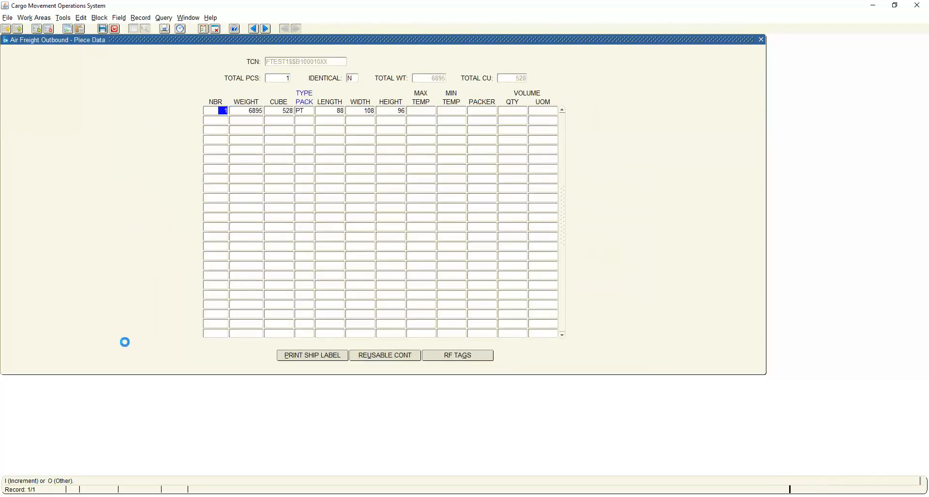
click(115, 28)
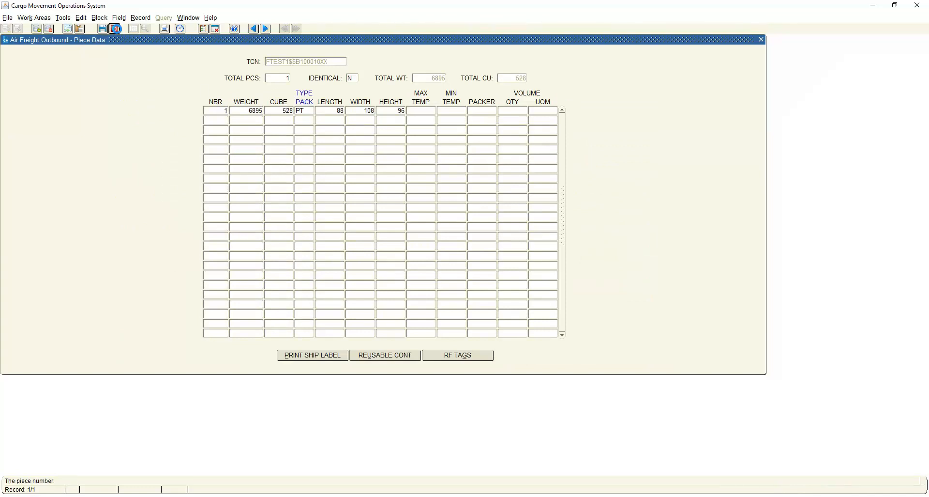
Replace the Commodity S/H code of TCN FTEST1$$B100010XX with AZ by assigning air commodity A and special handling Z.
click(213, 344)
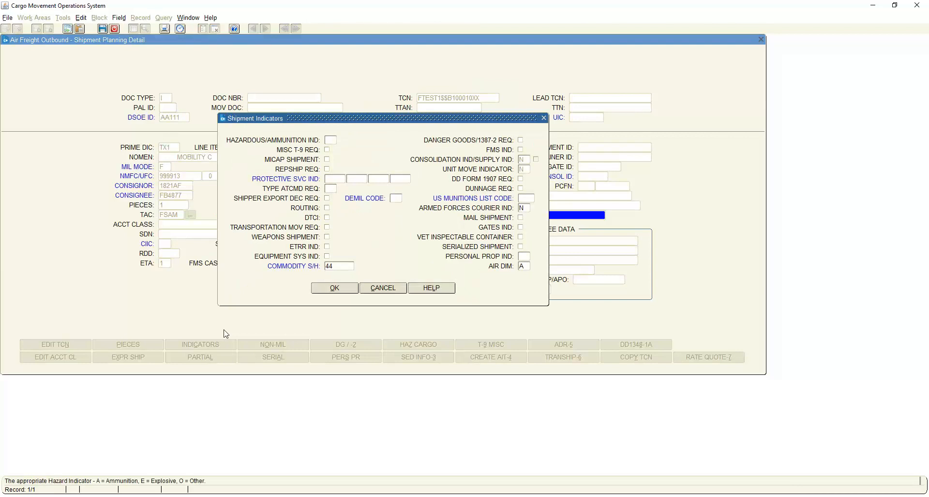
double_click(340, 266)
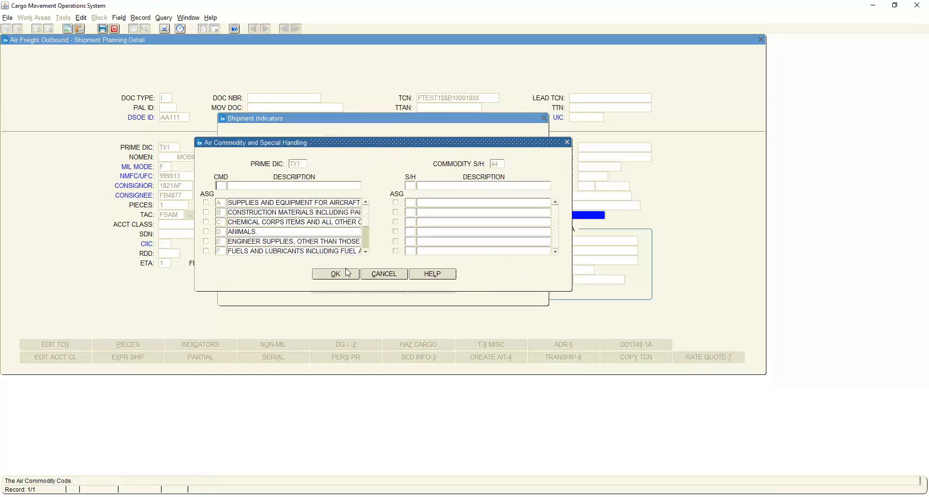
click(206, 203)
scroll(416, 252, down, 5)
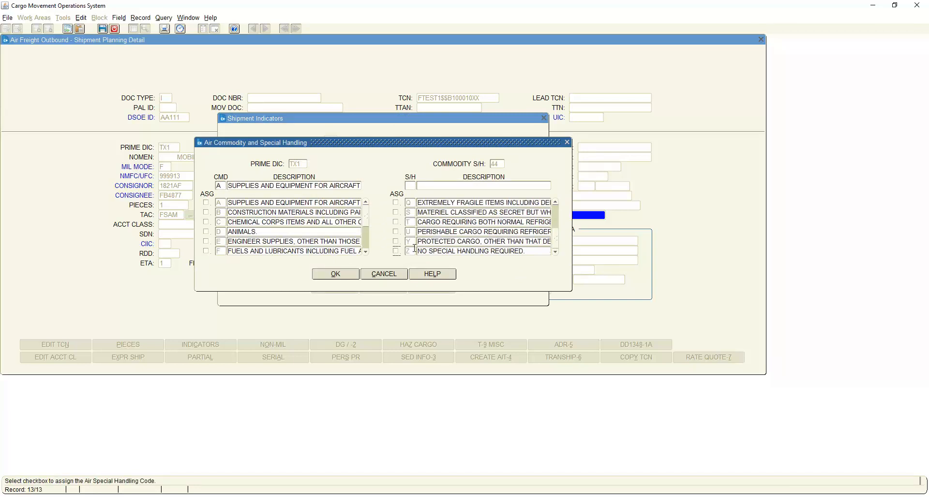
click(396, 251)
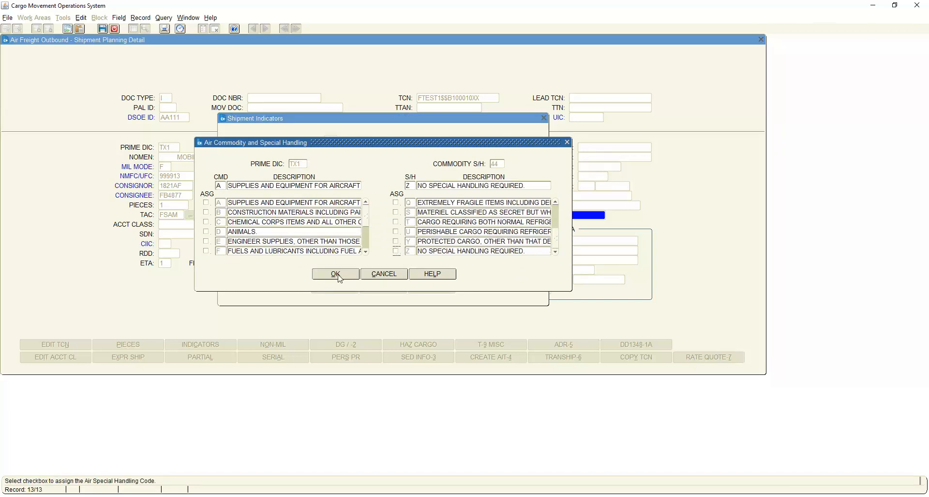
click(336, 274)
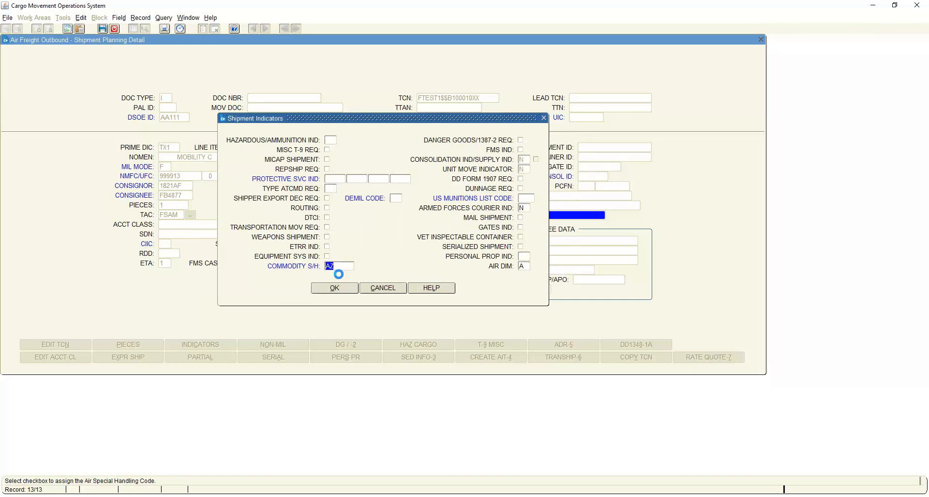
Set the Air Dim code to Z in the shipment indicators, accept them, and run the edit check on the TCN.
click(529, 269)
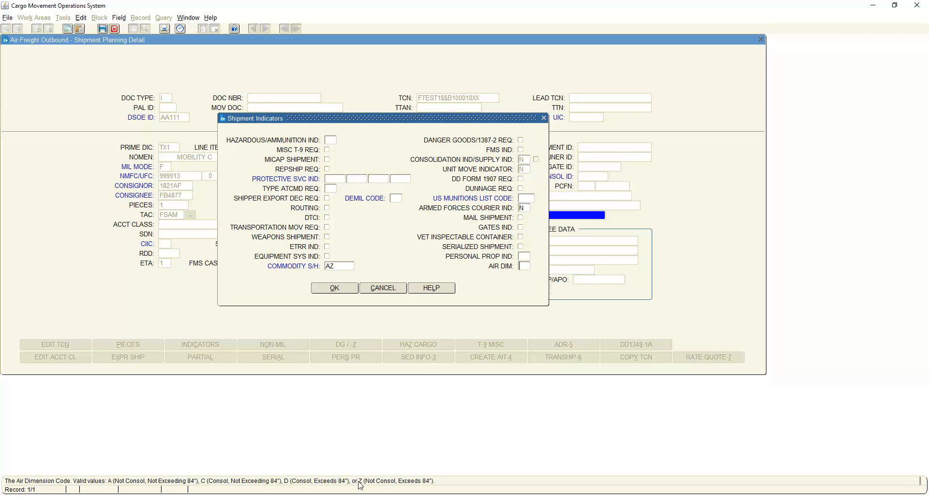
text(Z)
click(337, 289)
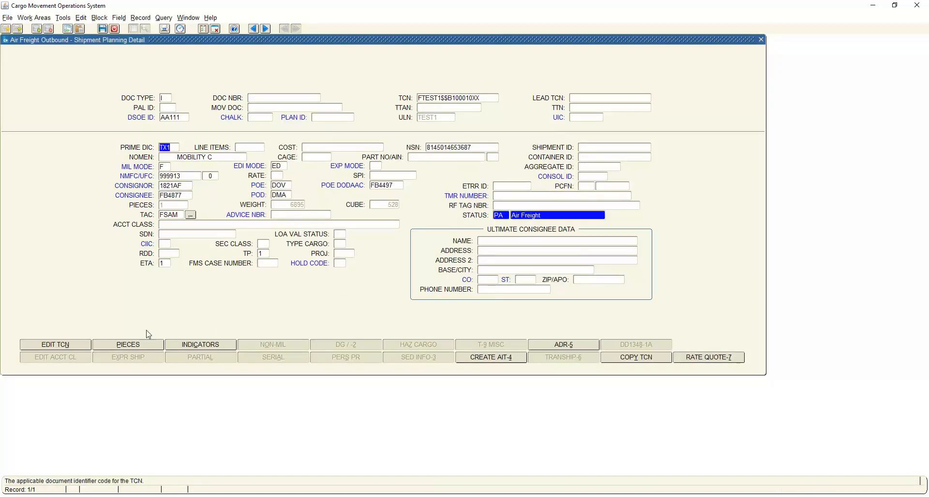
click(58, 344)
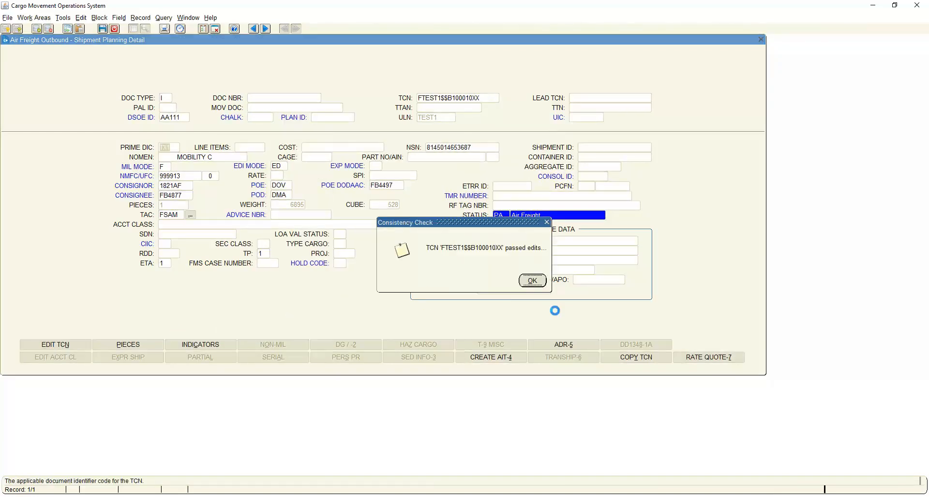
click(534, 283)
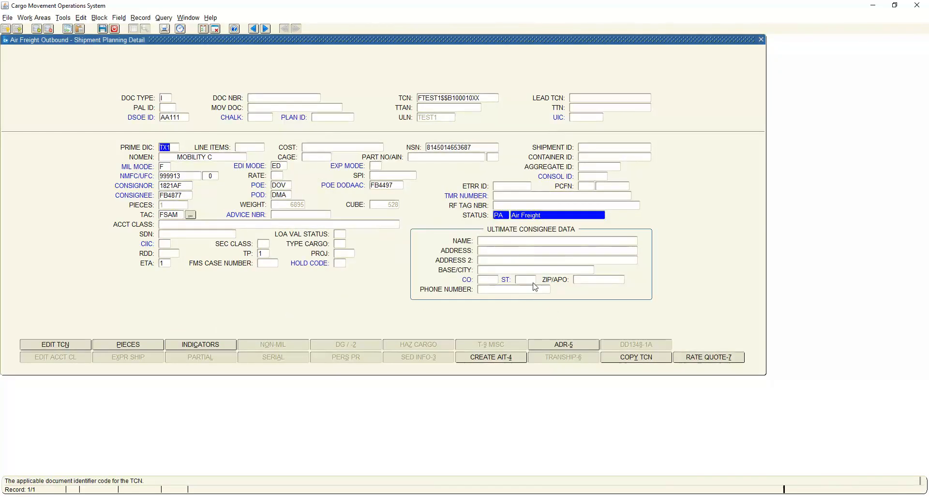
Return to the incheck list and incheck the remaining TCN, declining to print its pallet placard.
click(115, 29)
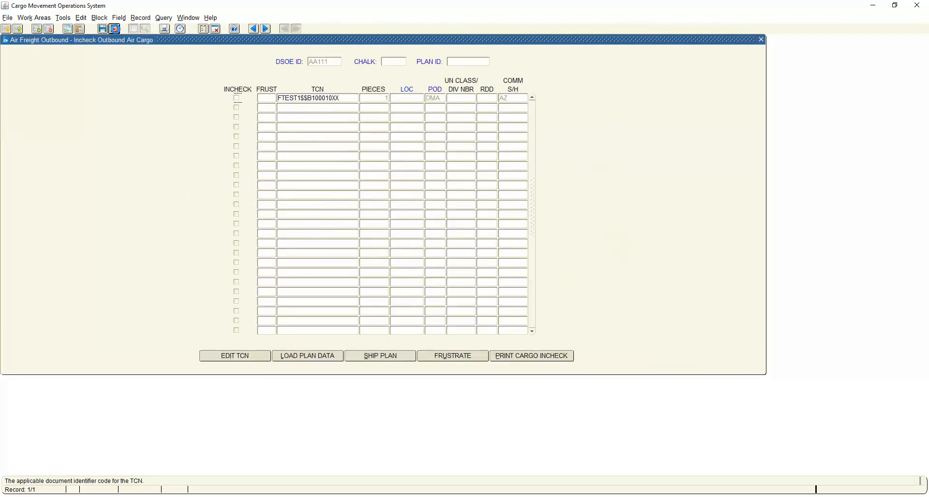
click(236, 98)
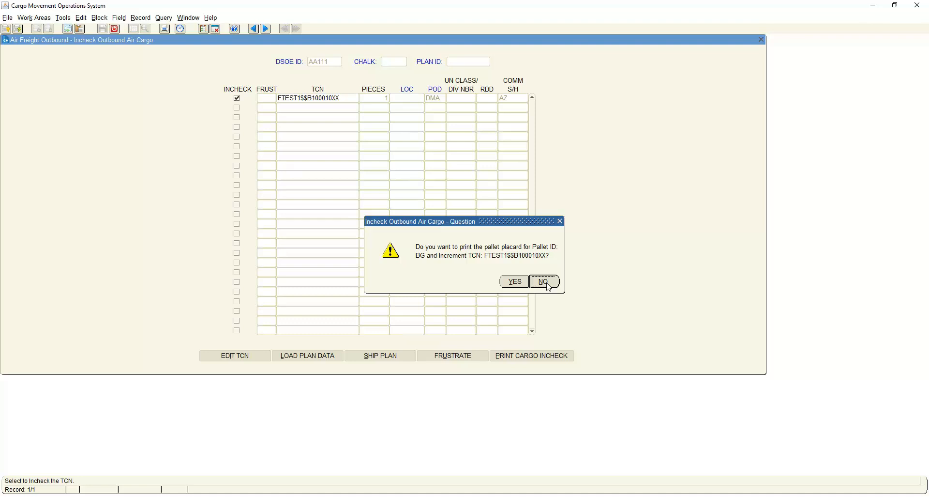
click(546, 282)
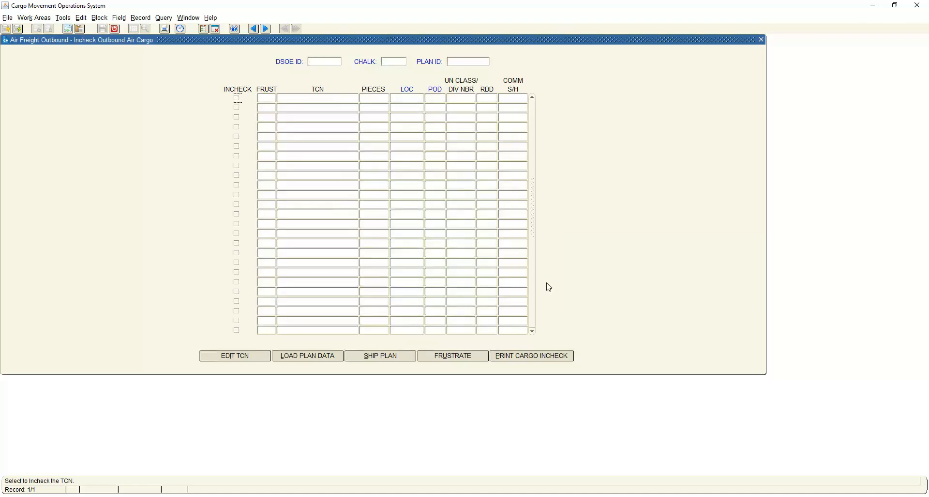
Leave the incheck form and open the pallet header data of pallet BG for DSOE ID AA111.
click(115, 28)
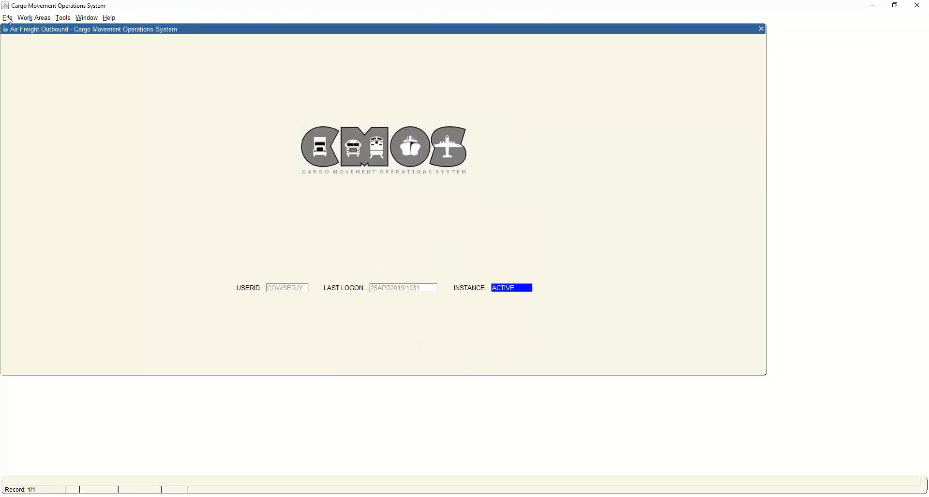
click(8, 18)
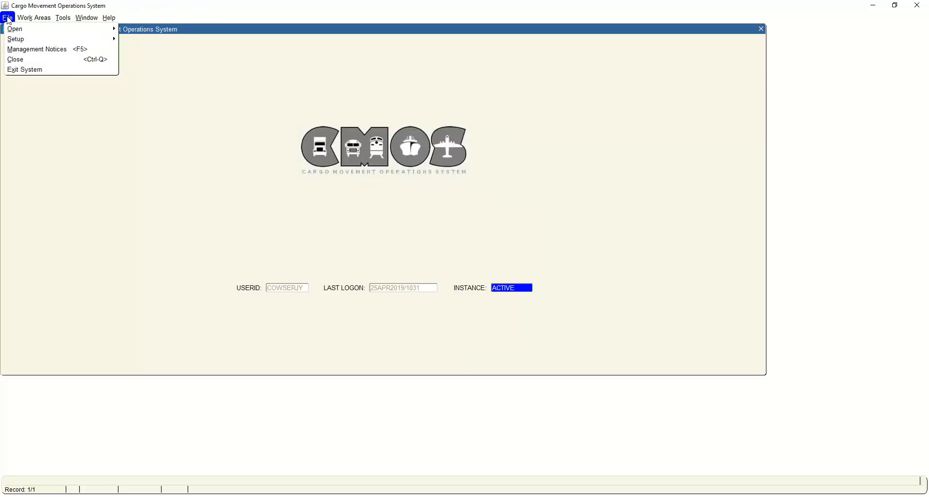
mouse_move(15, 33)
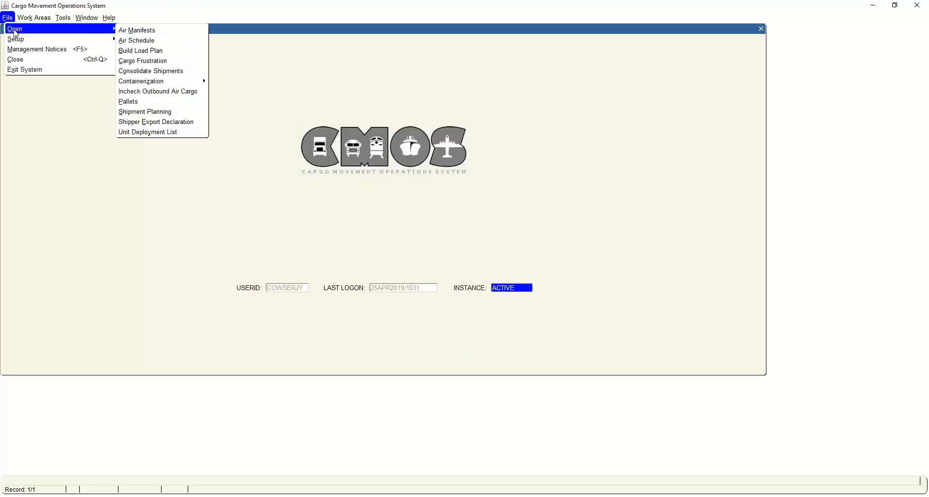
click(133, 96)
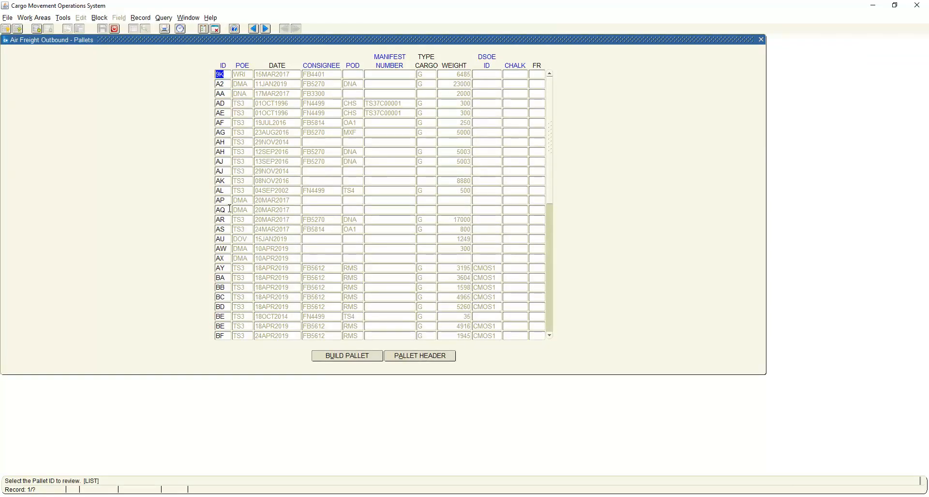
drag(550, 179, 552, 291)
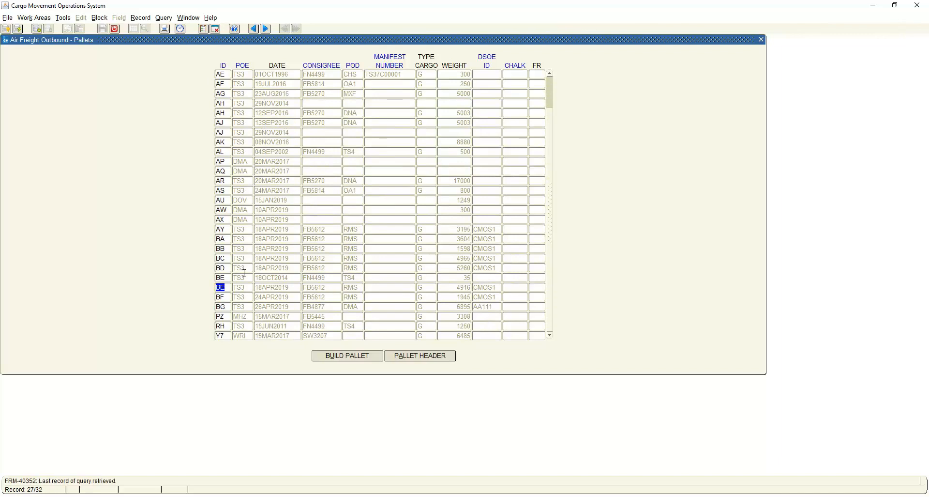
click(227, 307)
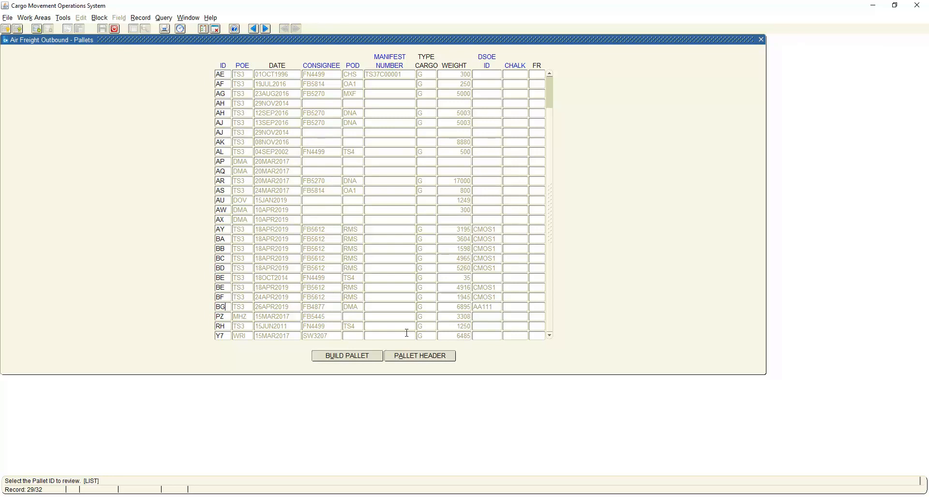
click(407, 358)
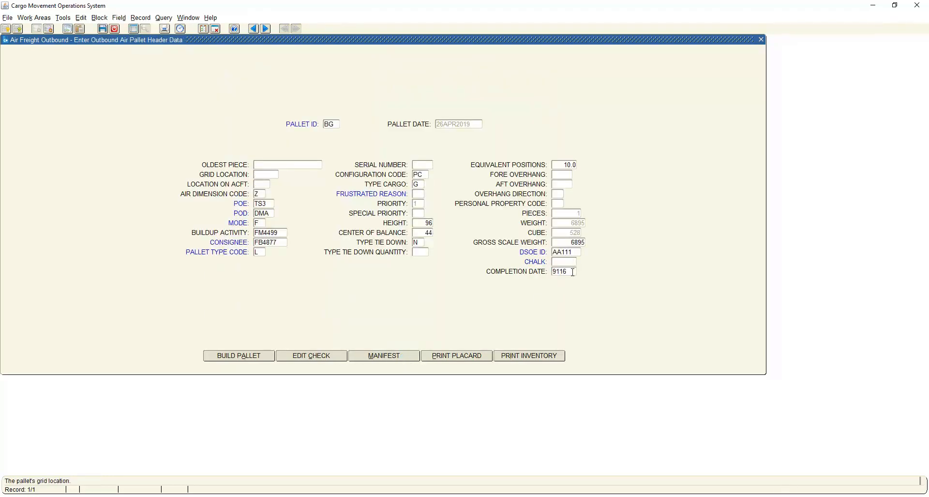
Clear the completion date in the header of pallet BG and save the record.
drag(572, 272, 542, 272)
key(BackSpace)
click(106, 31)
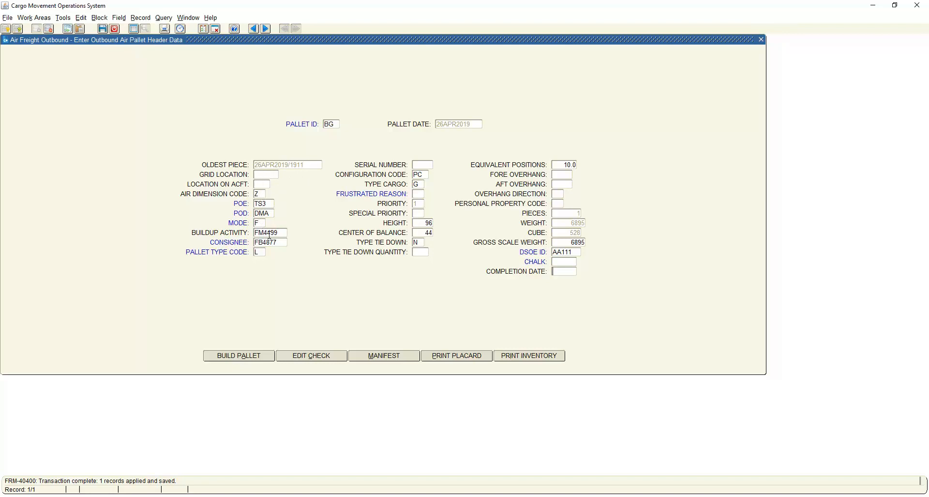
Set the POE of pallet BG to DOV by finding it in the list of values.
double_click(271, 204)
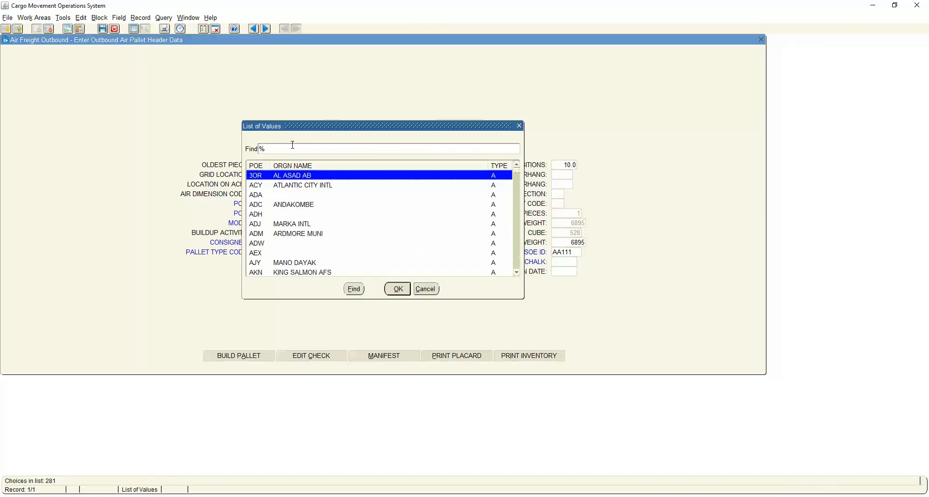
text(DOX)
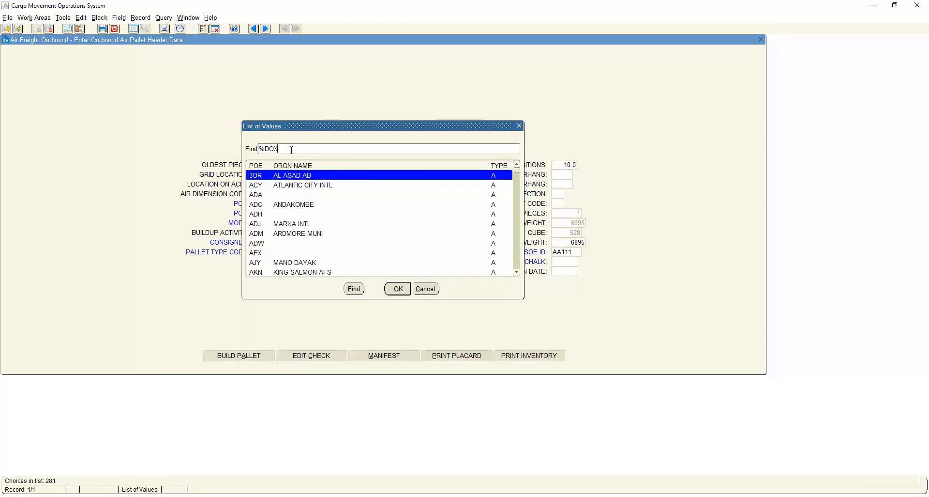
click(354, 289)
click(398, 289)
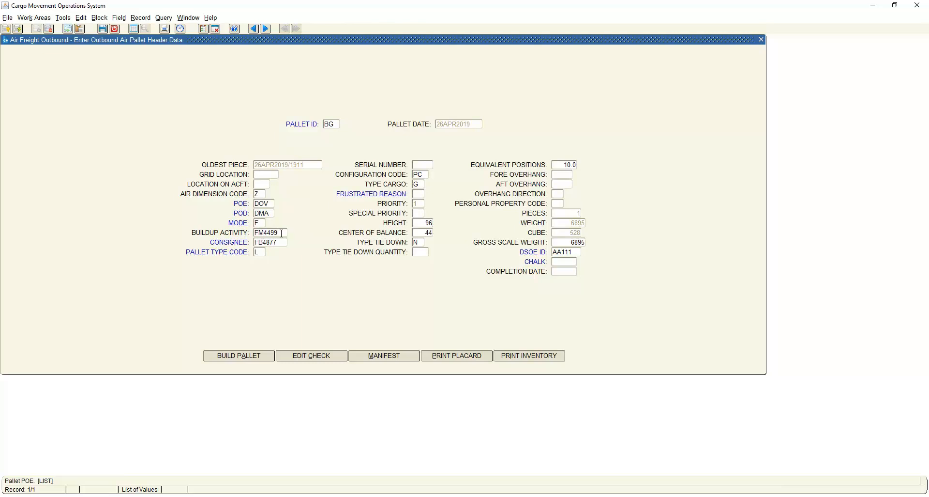
Select pallet type code L for 85"-96" pallets from the list of values, and look up the available chalk values.
click(260, 252)
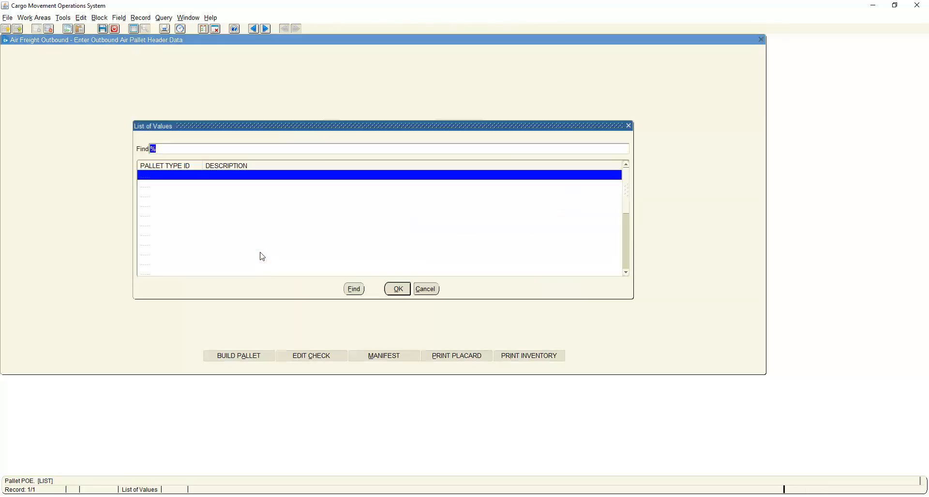
scroll(266, 195, down, 1)
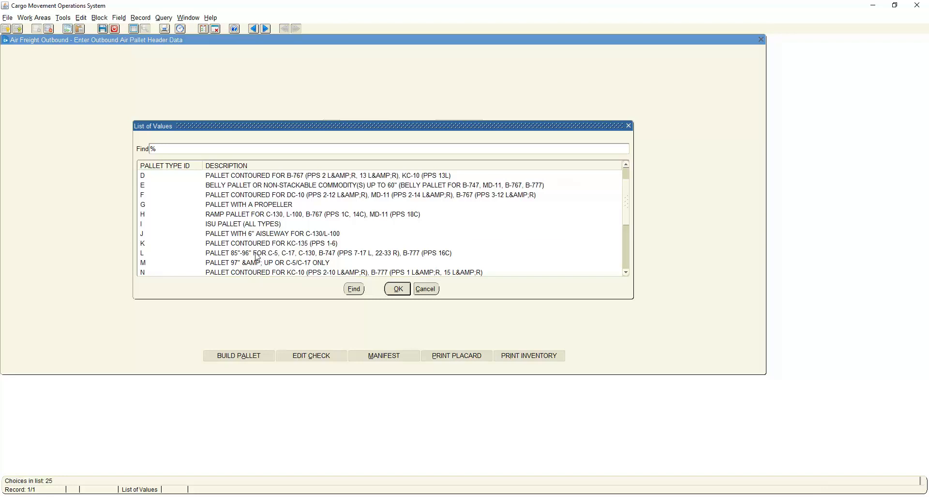
click(258, 255)
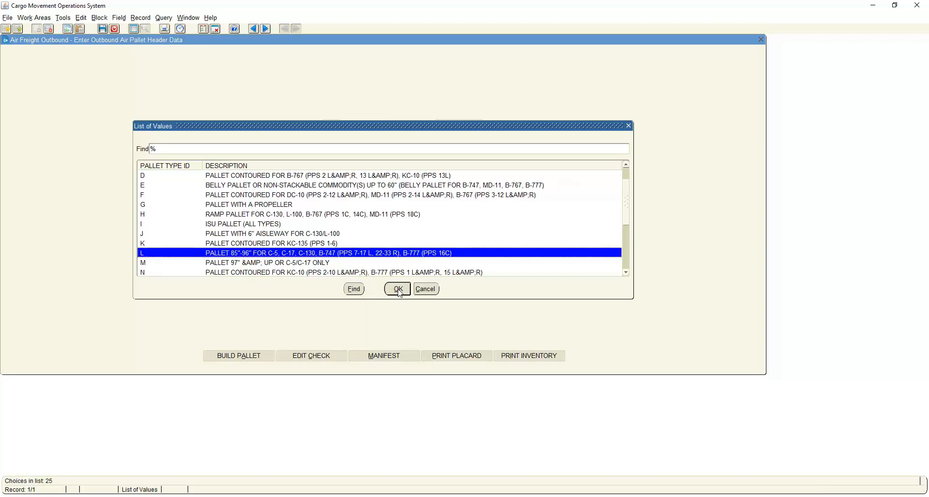
click(399, 289)
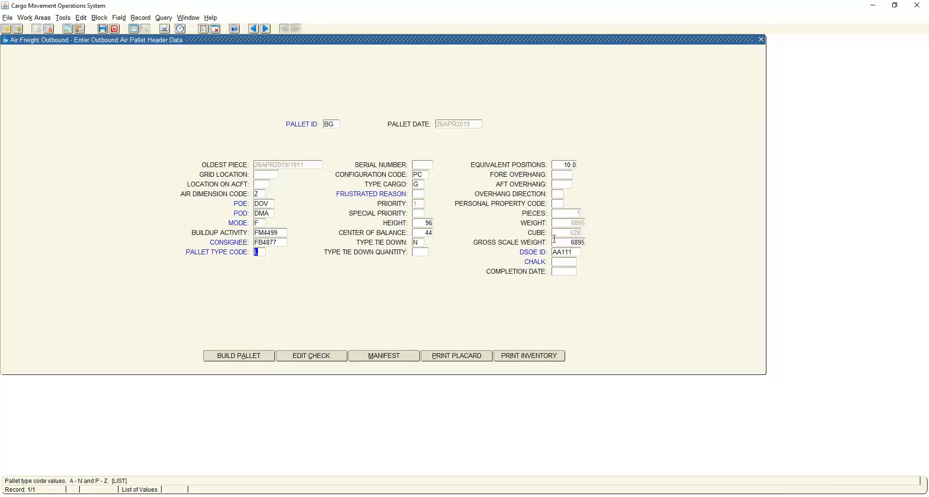
double_click(563, 262)
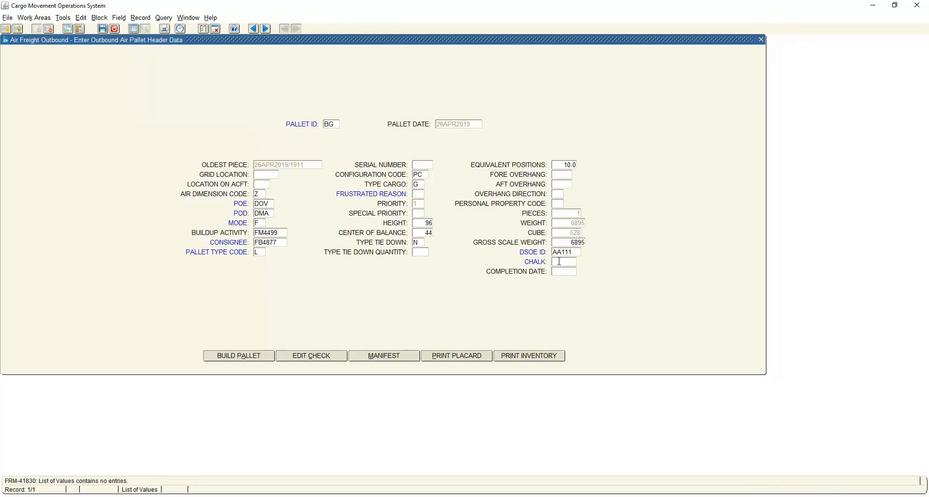
Set the chalk of pallet BG to 001 and create it as a new chalk for DSOE ID AA111.
text(001)
key(Tab)
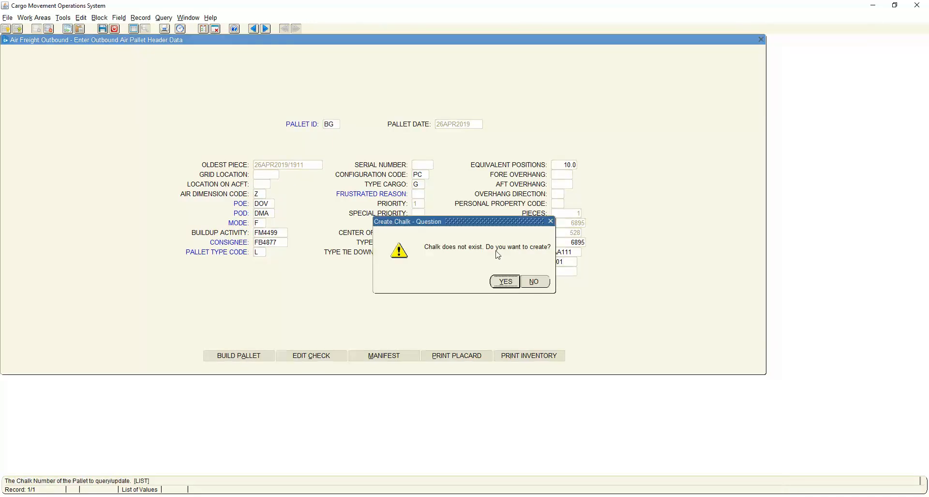
click(506, 282)
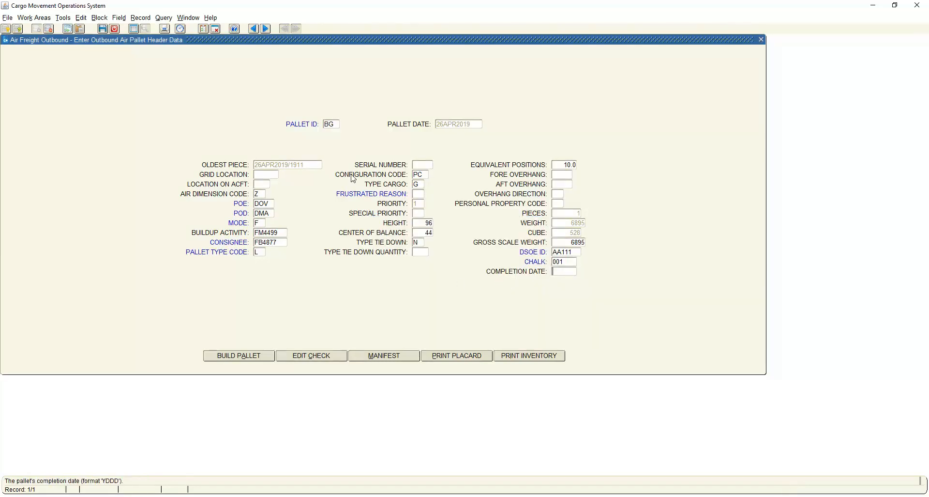
Look up the current Julian date, save pallet BG's header with completion date 9166, and run the edit check.
click(182, 32)
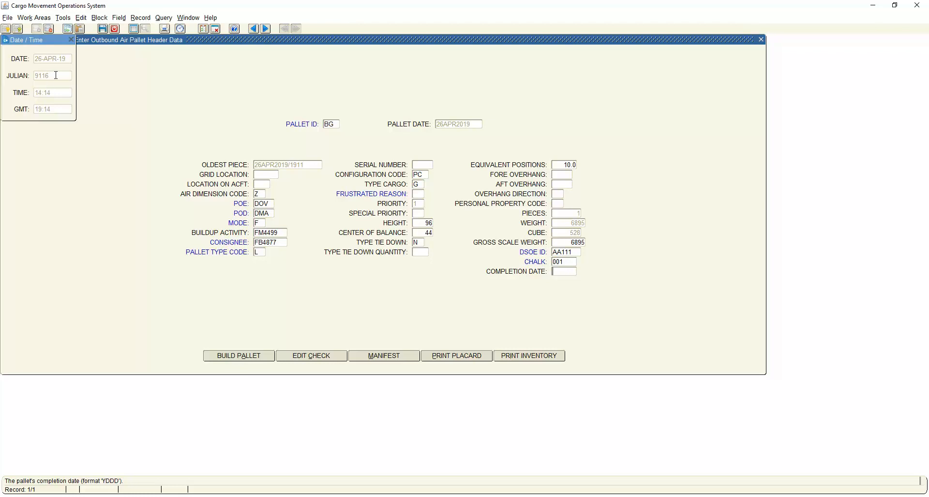
drag(56, 75, 33, 75)
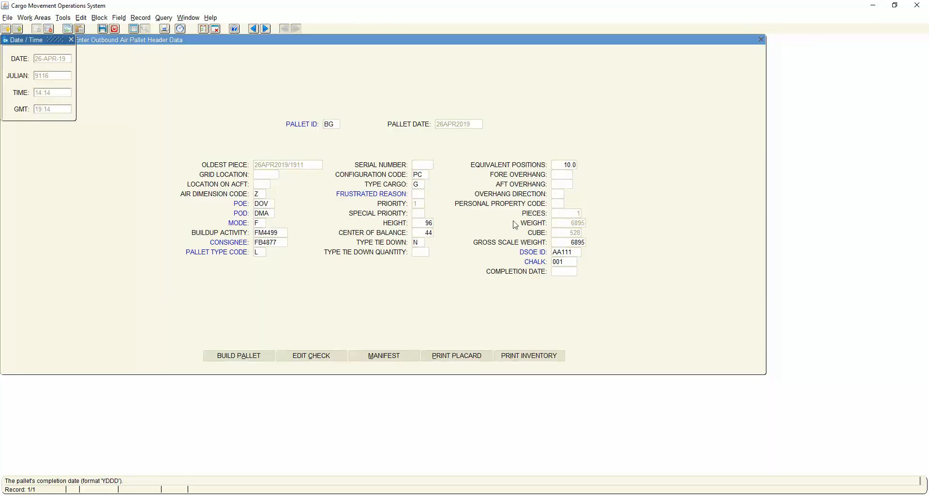
click(567, 271)
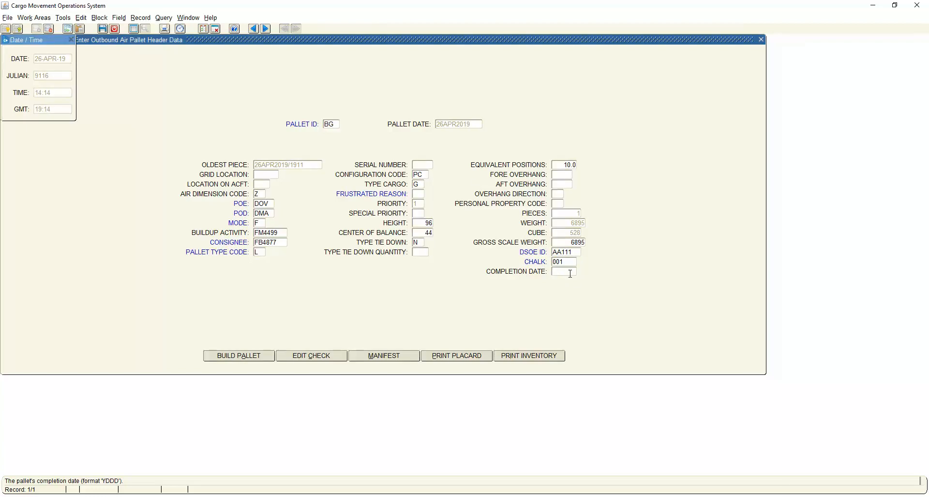
text(9166)
click(102, 29)
click(321, 357)
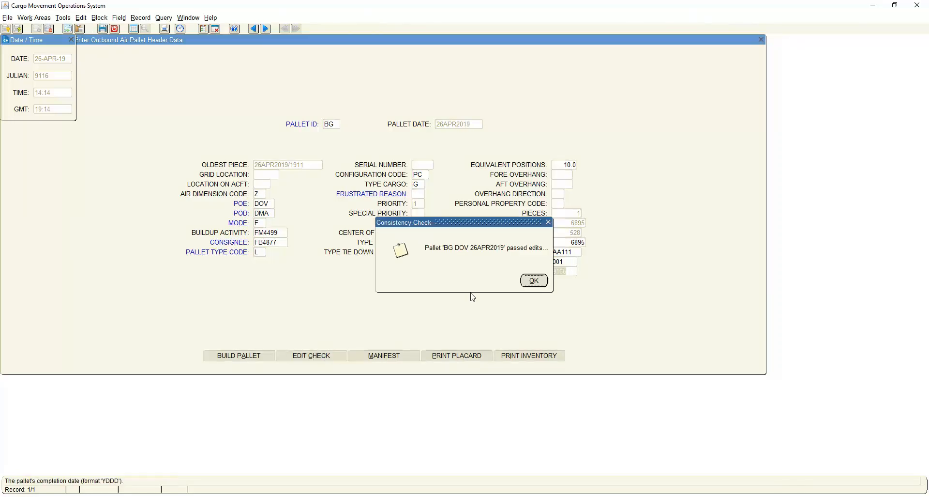
click(531, 280)
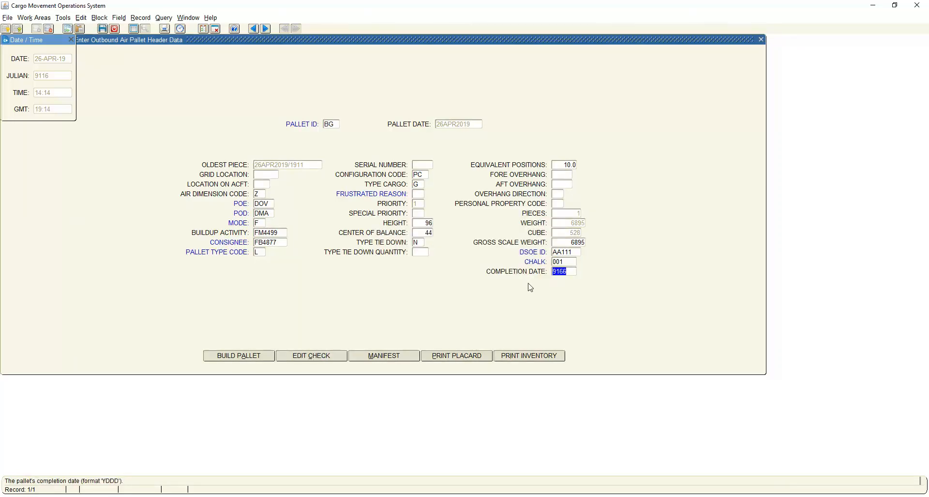
Set the aircraft configuration to C17 on the placard form of pallet BG, and return to the pallets list.
click(456, 358)
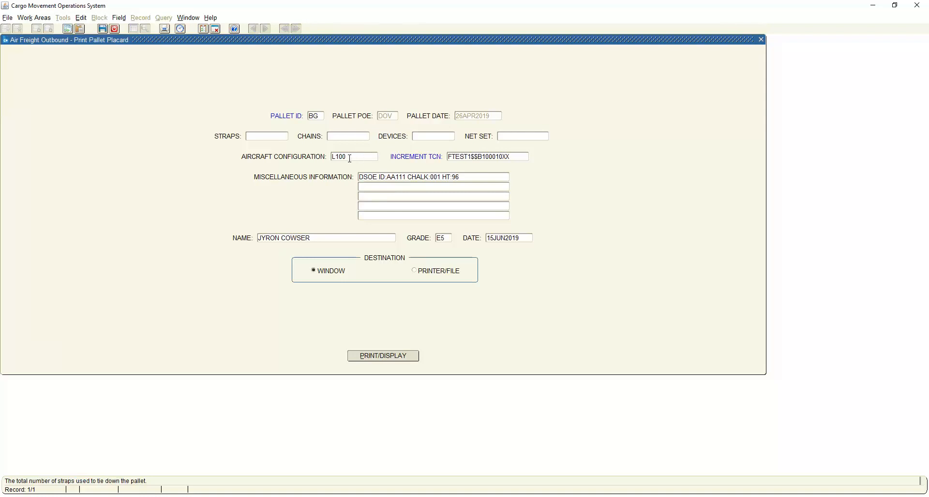
drag(357, 158, 317, 157)
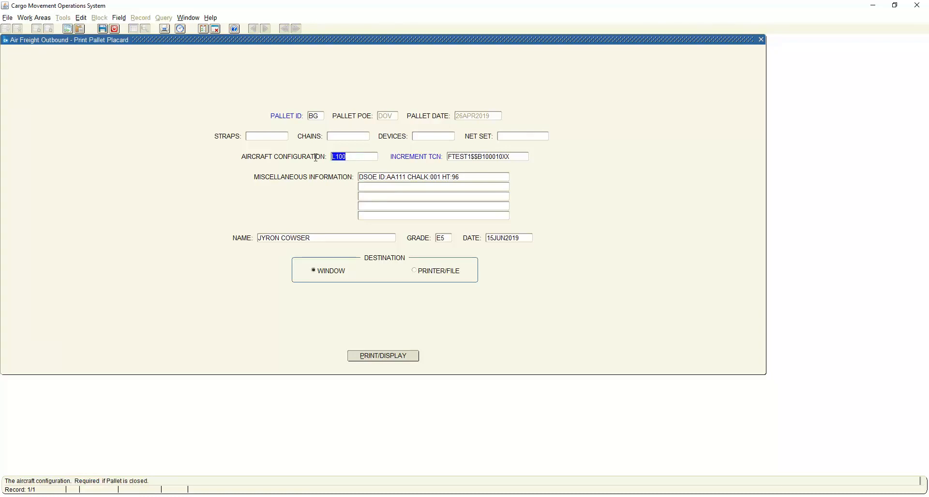
text(C17)
click(116, 30)
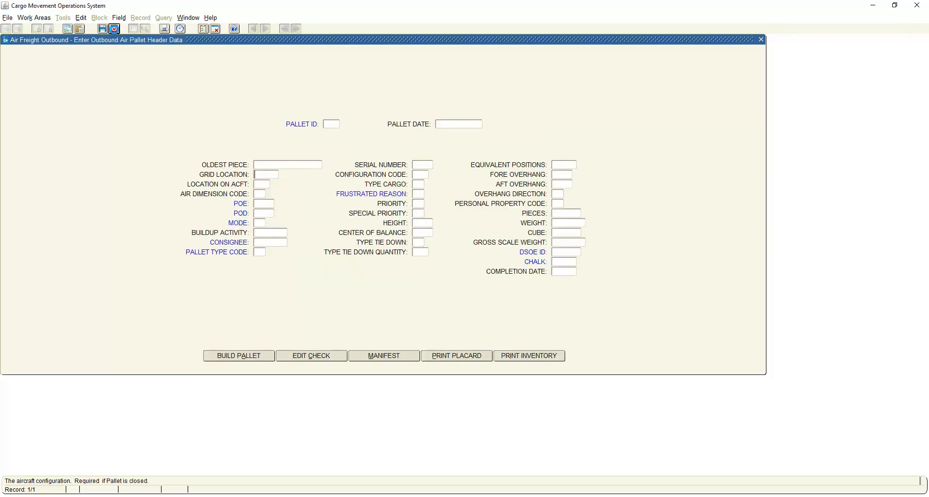
click(116, 30)
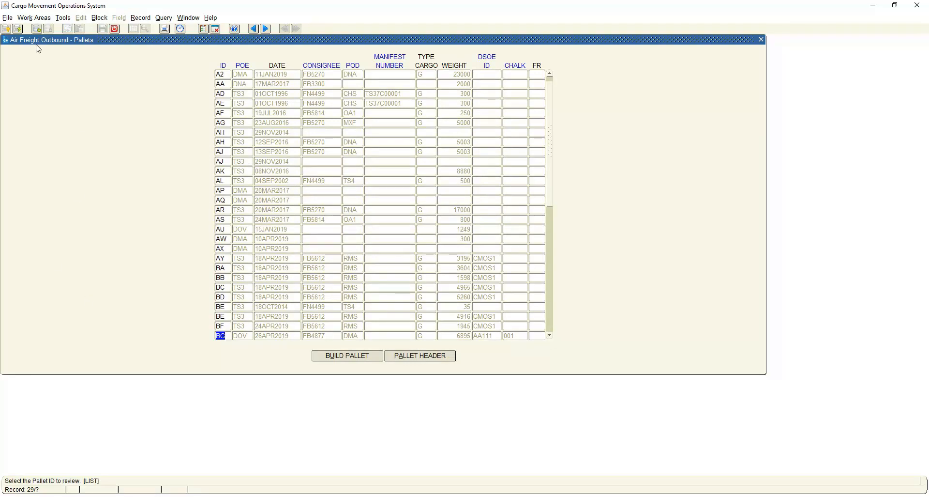
Start a new regular pallet and assign TCN FGB401$$A300010XX of DSOE ID AA111 to it.
click(37, 30)
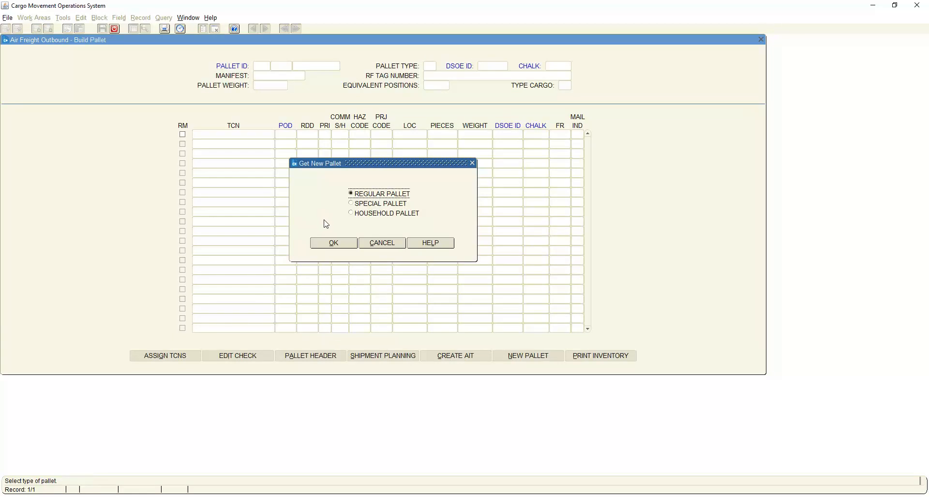
click(334, 244)
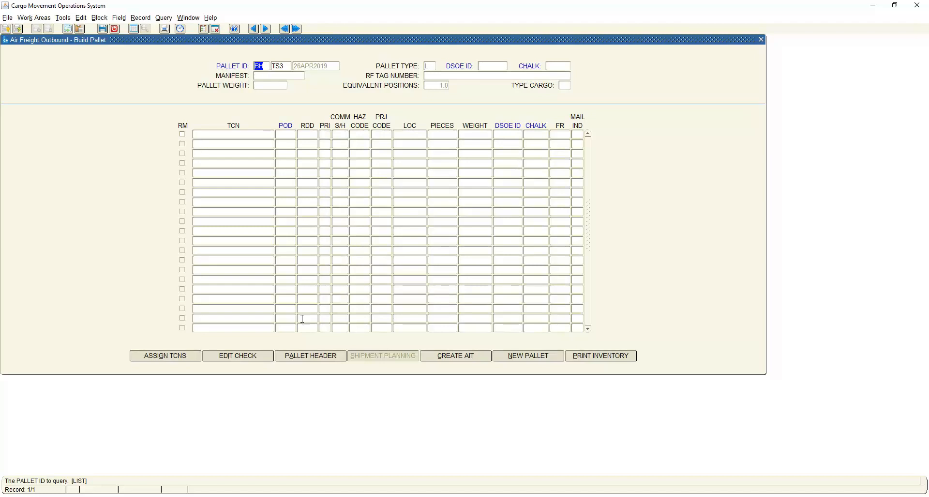
click(184, 356)
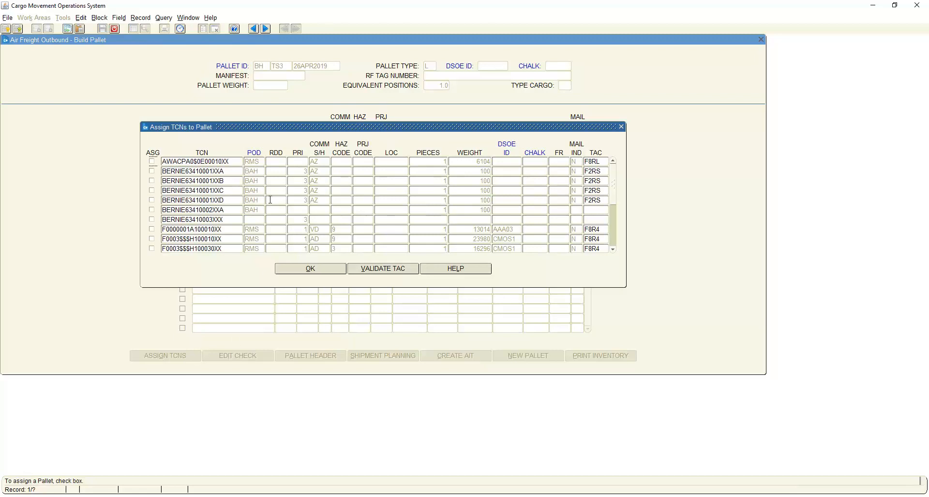
scroll(271, 199, down, 3)
scroll(271, 204, down, 1)
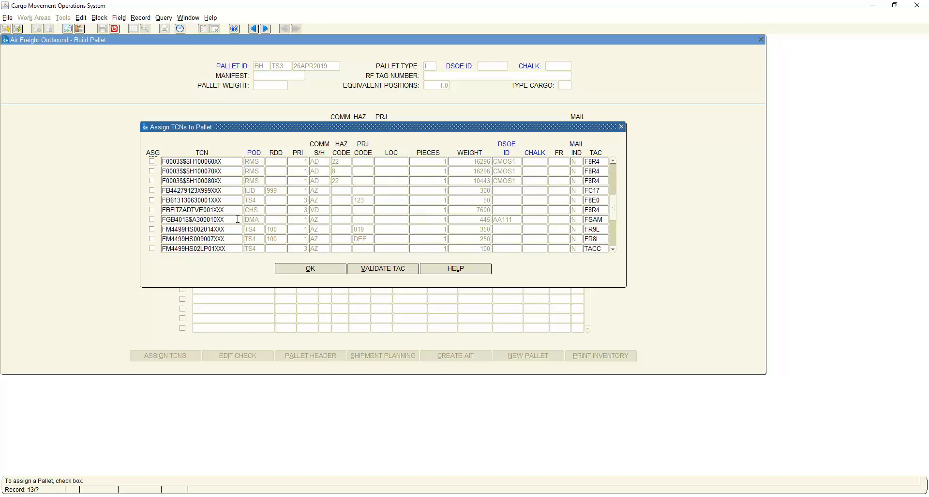
click(153, 221)
click(302, 269)
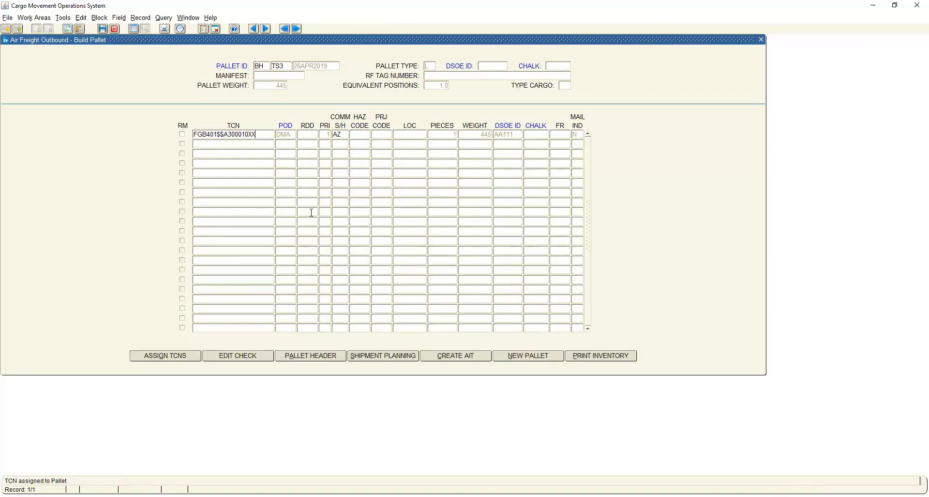
Open the header data of pallet BH and set air dimension code A, POE DOV, POD DMA and mode F.
click(315, 355)
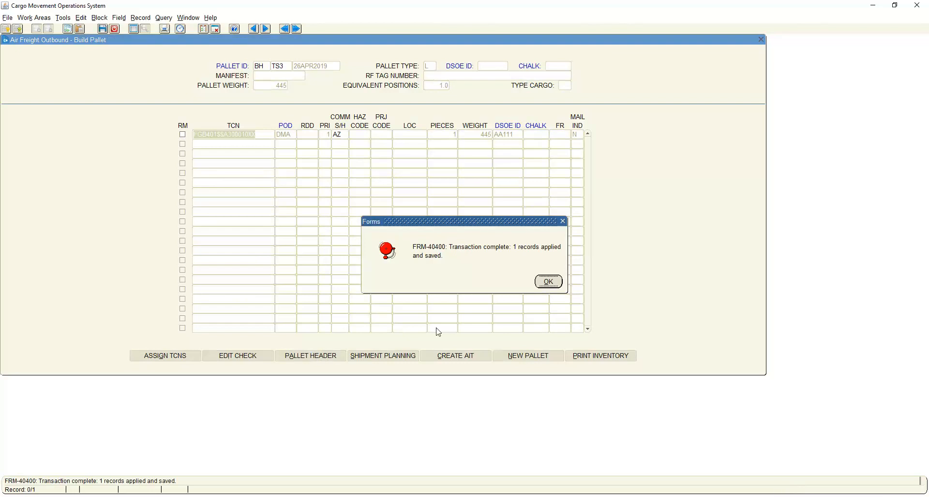
click(552, 281)
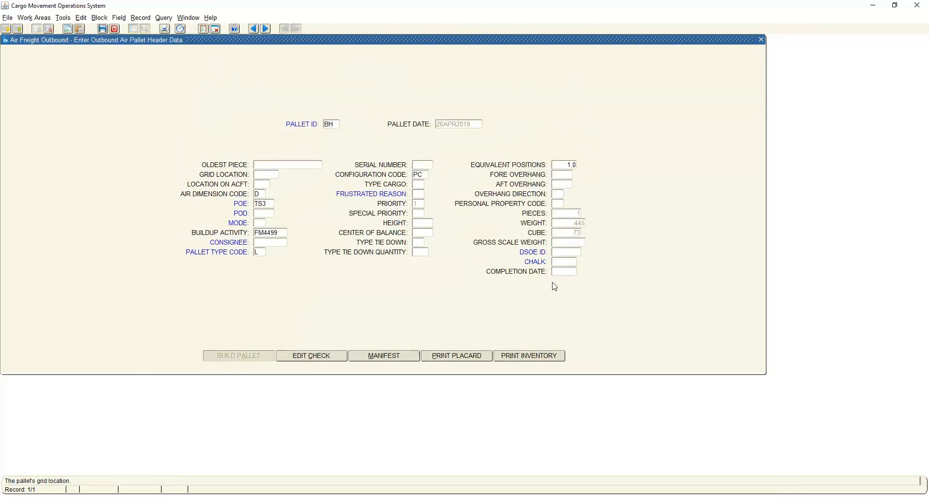
click(263, 195)
click(270, 205)
key(BackSpace)
key(BackSpace)
key(BackSpace)
text(DOV)
key(Tab)
text(DM)
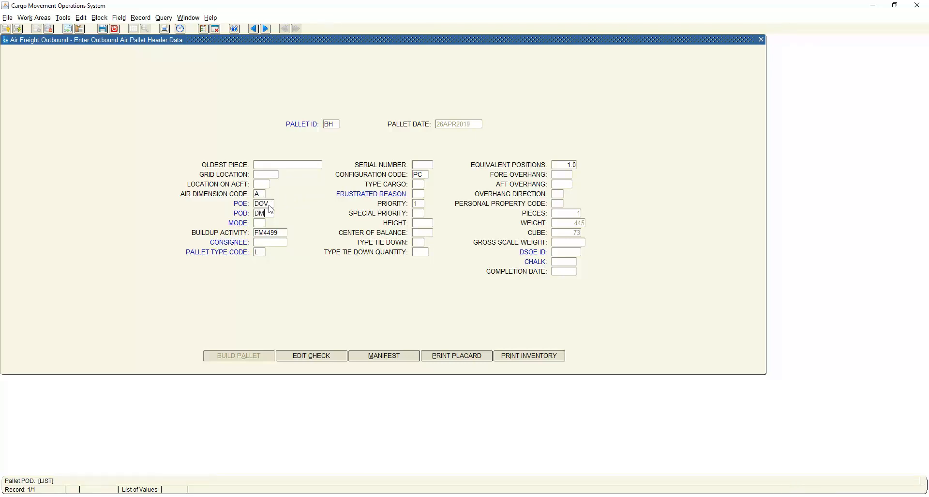
key(Tab)
Set the consignee of pallet BH to FB4877 by finding 4877 in the list of values.
double_click(284, 242)
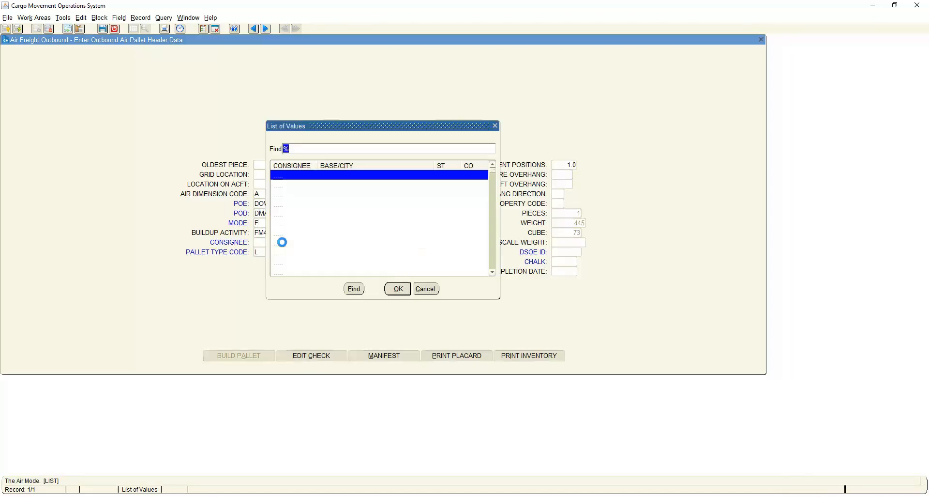
text(4877)
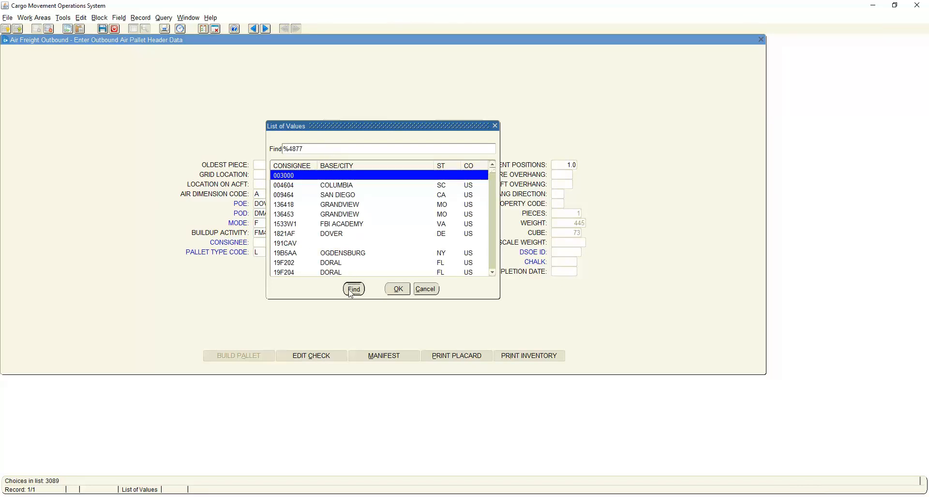
click(352, 290)
click(397, 289)
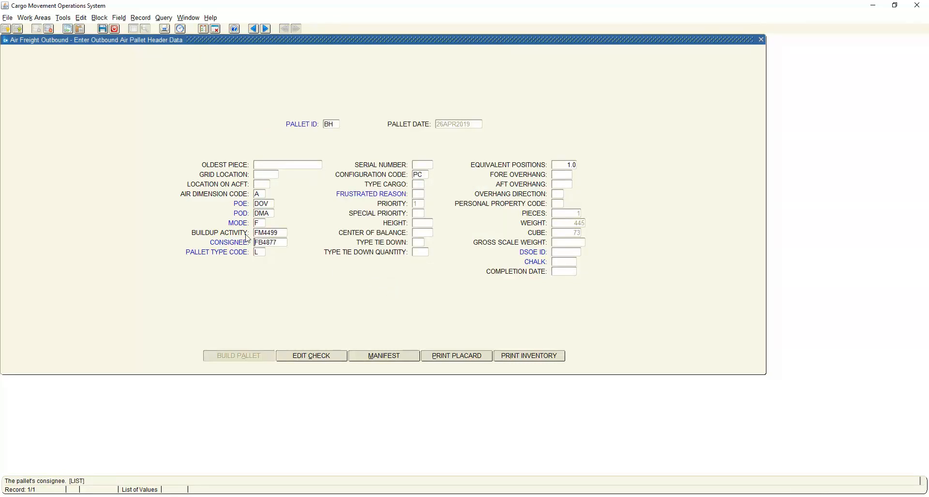
Review the pallet type codes in the list of values and use code L for 85"-96" pallets on pallet BH.
click(261, 251)
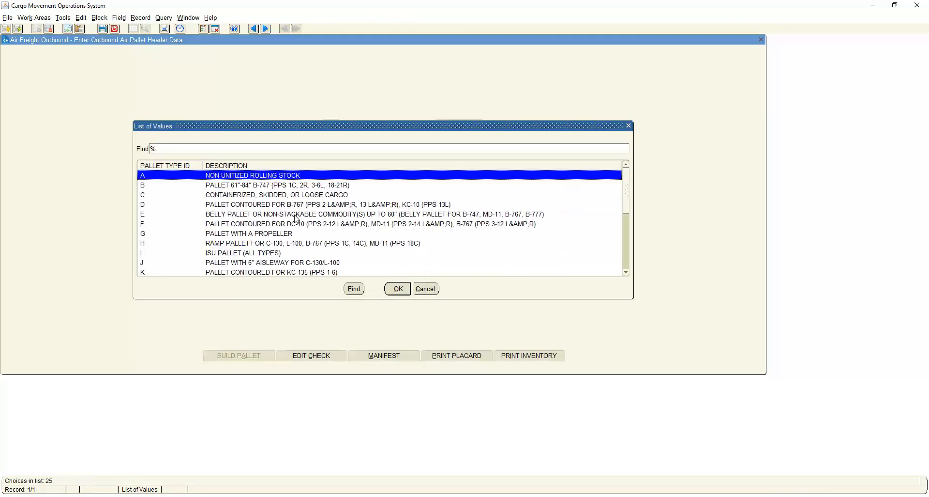
scroll(322, 232, down, 1)
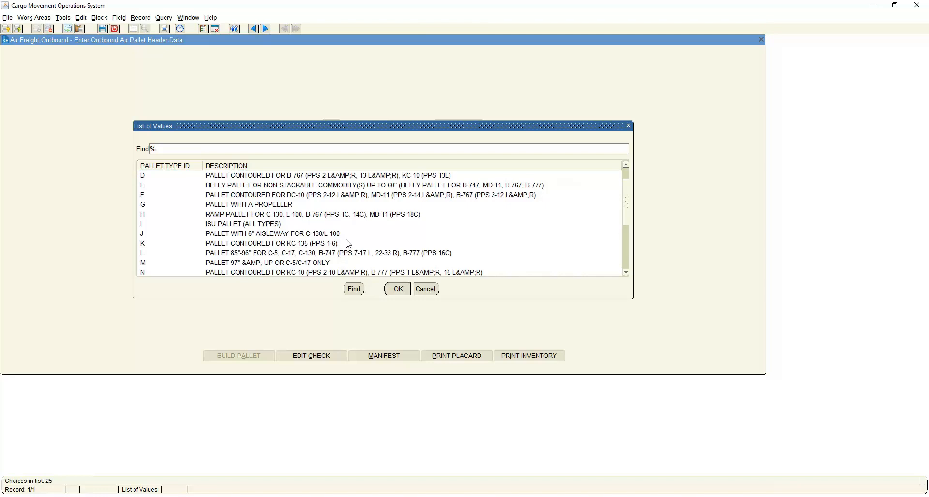
scroll(349, 243, down, 1)
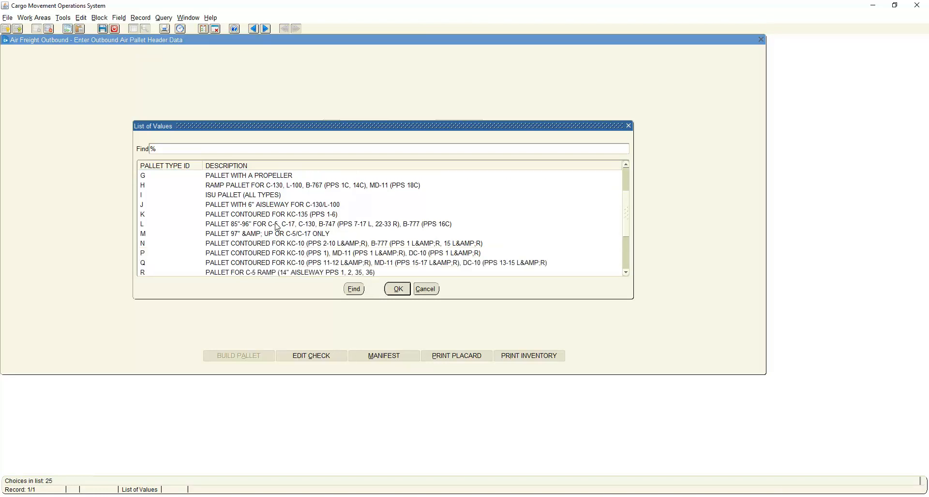
scroll(276, 227, down, 1)
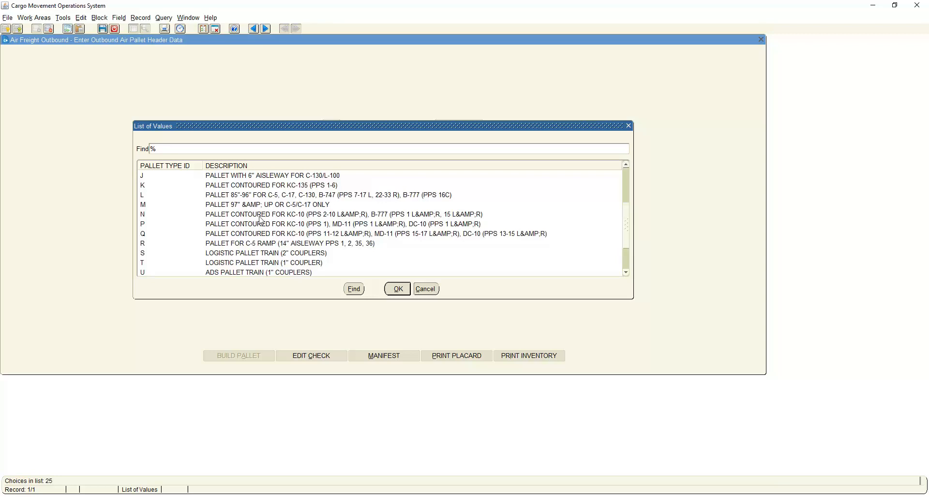
scroll(263, 221, down, 1)
scroll(268, 227, up, 3)
scroll(274, 229, up, 1)
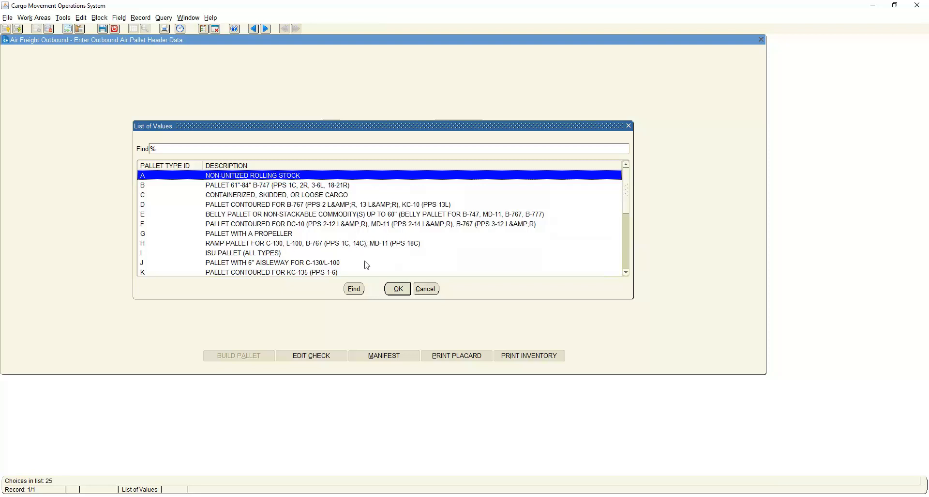
scroll(293, 254, down, 1)
click(278, 246)
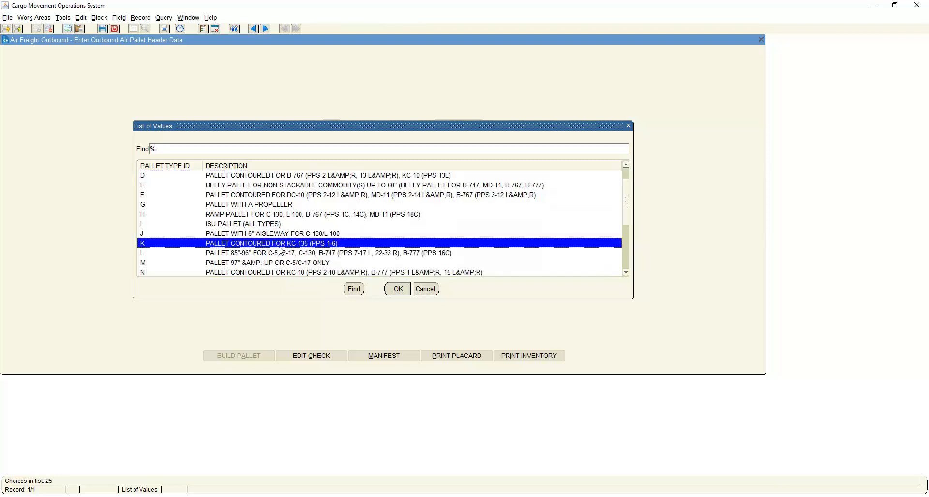
click(394, 291)
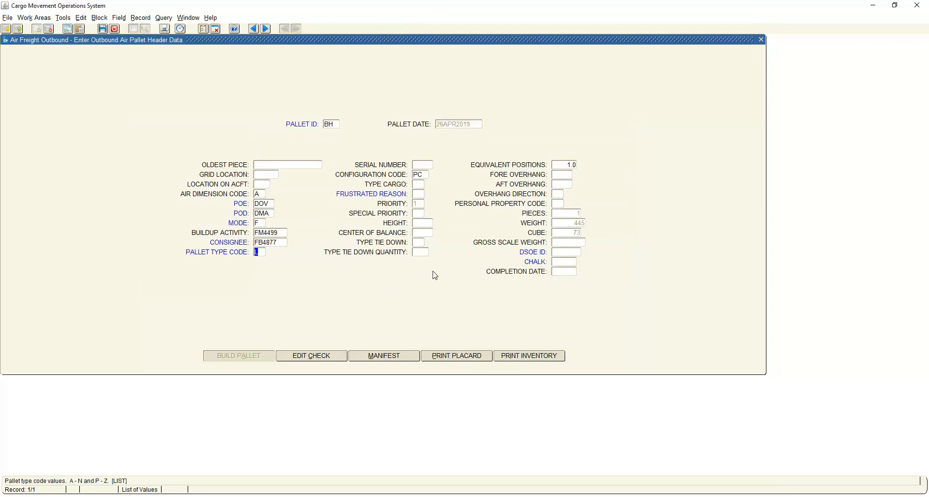
Enter cargo type G, height 75 and gross scale weight 445 in the header of pallet BH.
click(419, 186)
text(G)
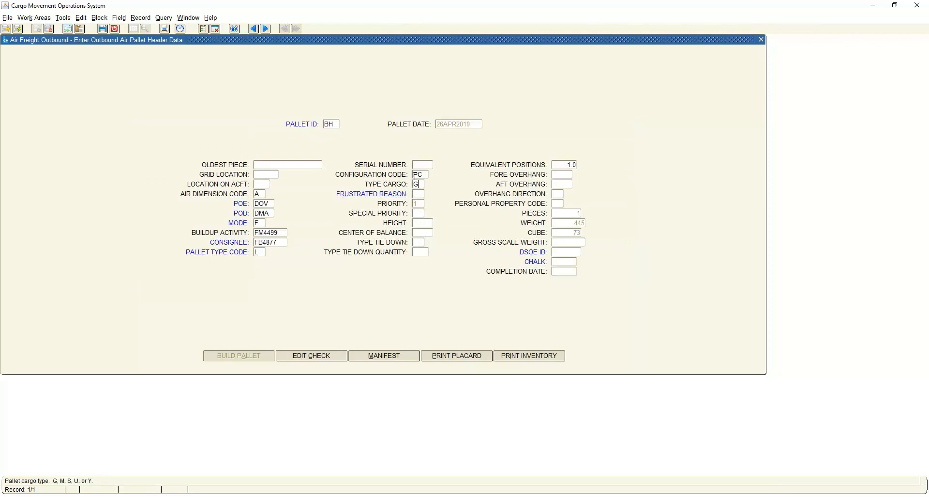
click(426, 223)
click(569, 242)
text(445)
Assign DSOE ID AA111 with chalk 001 to pallet BH from the list of values.
click(566, 253)
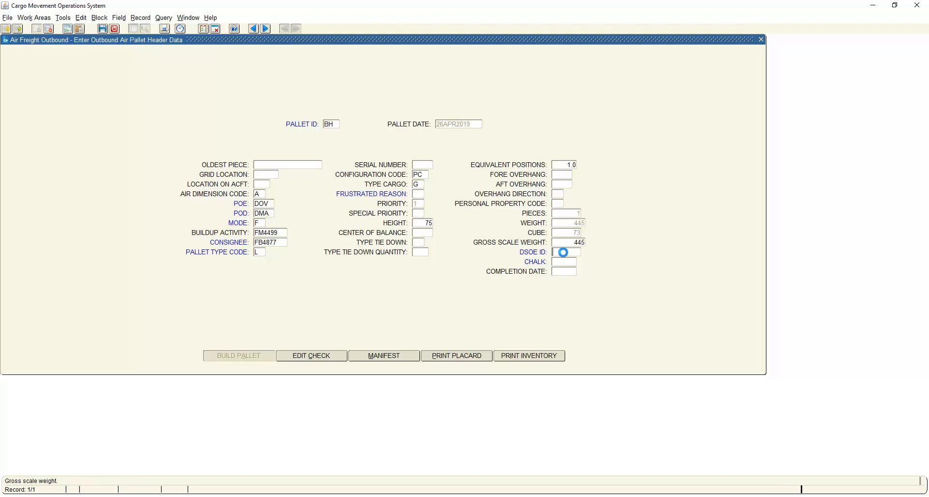
click(369, 214)
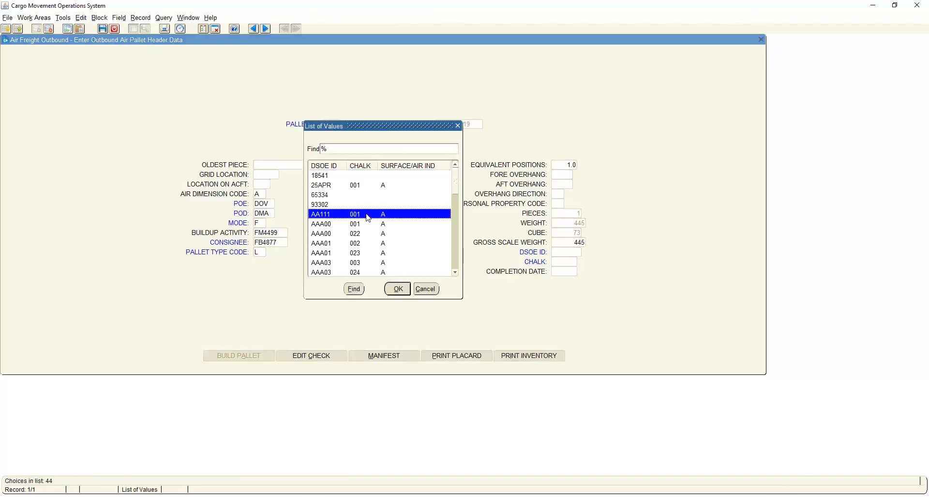
drag(367, 133, 435, 153)
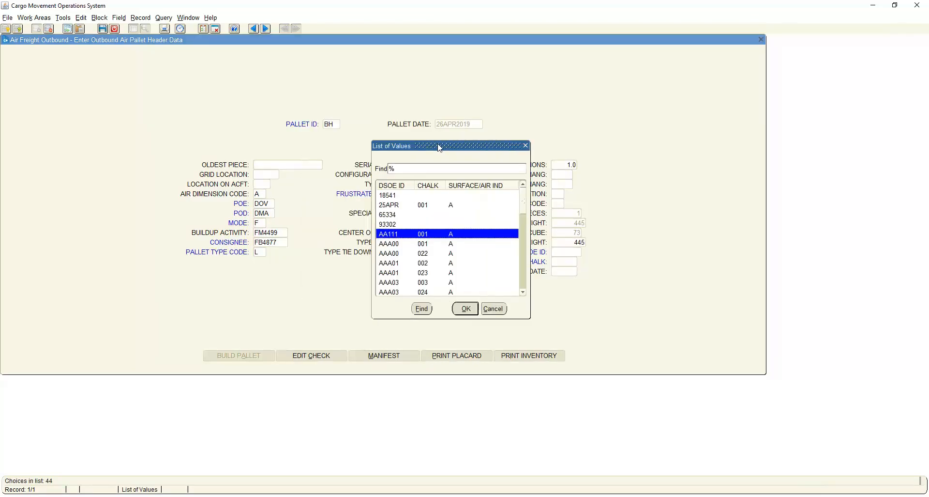
click(468, 310)
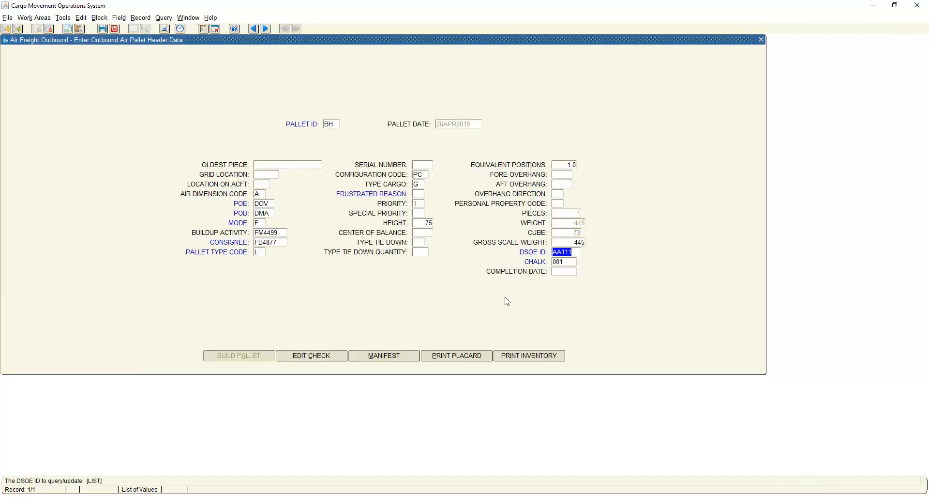
Look up the current Julian date and enter 9116 as the completion date of pallet BH.
click(564, 272)
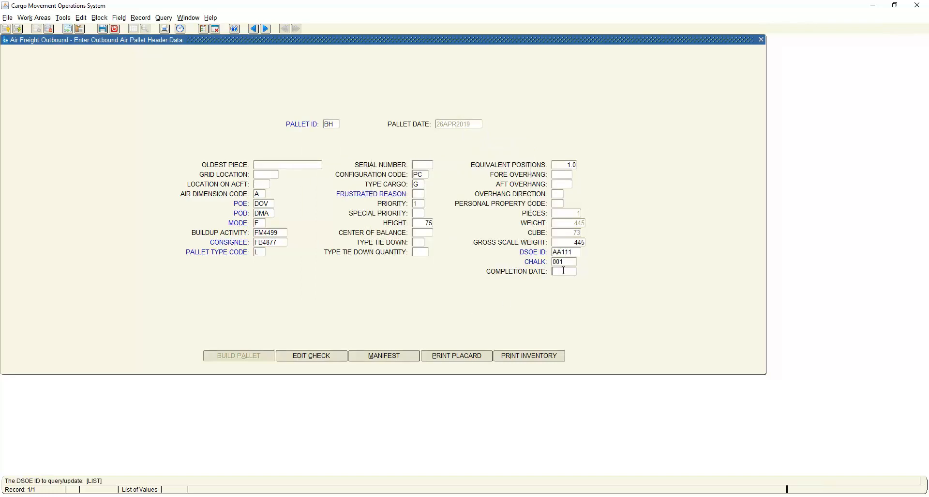
click(180, 27)
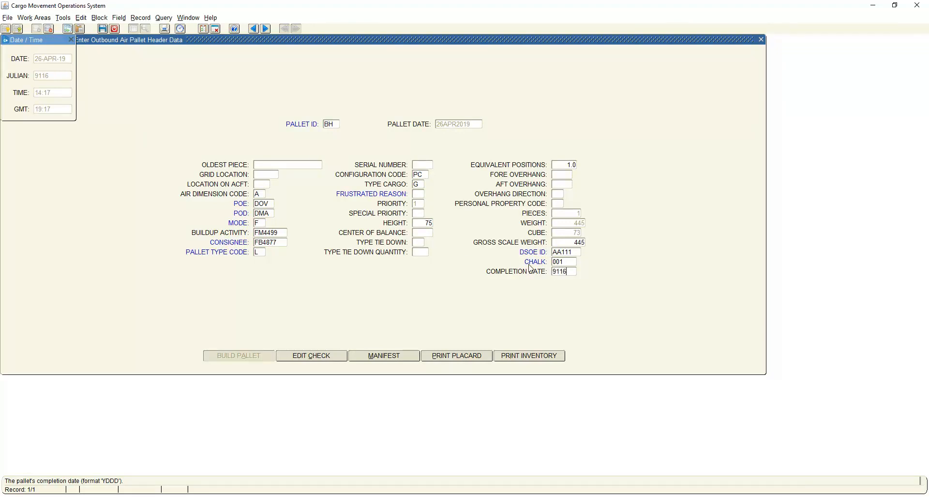
Save the header data of pallet BH, close the date and time window and leave the pallet screens.
click(102, 29)
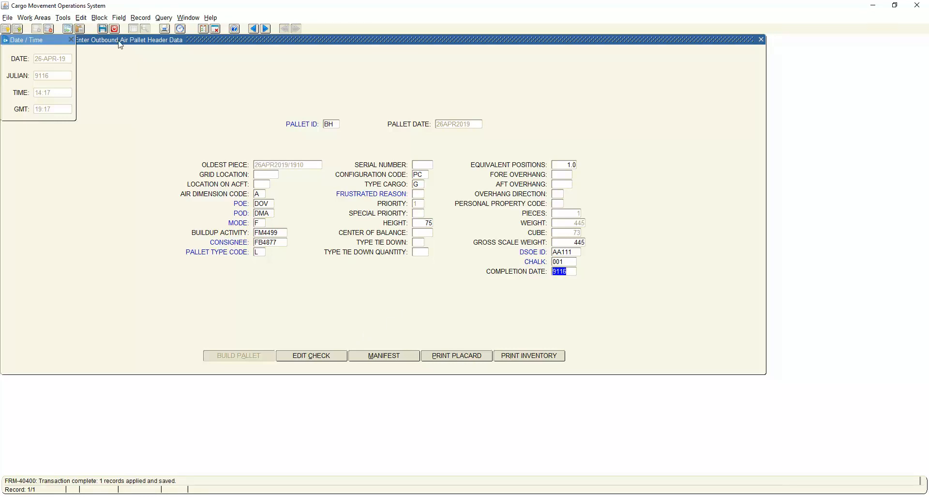
click(71, 40)
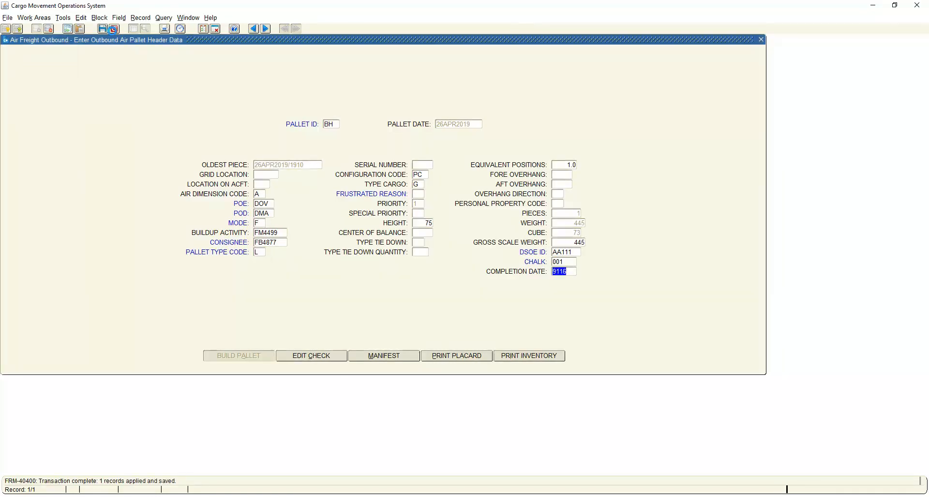
click(115, 29)
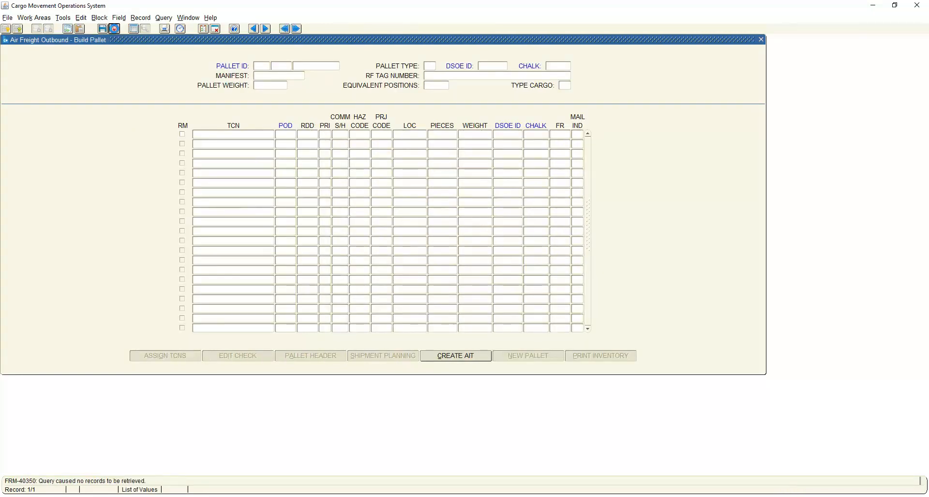
click(116, 31)
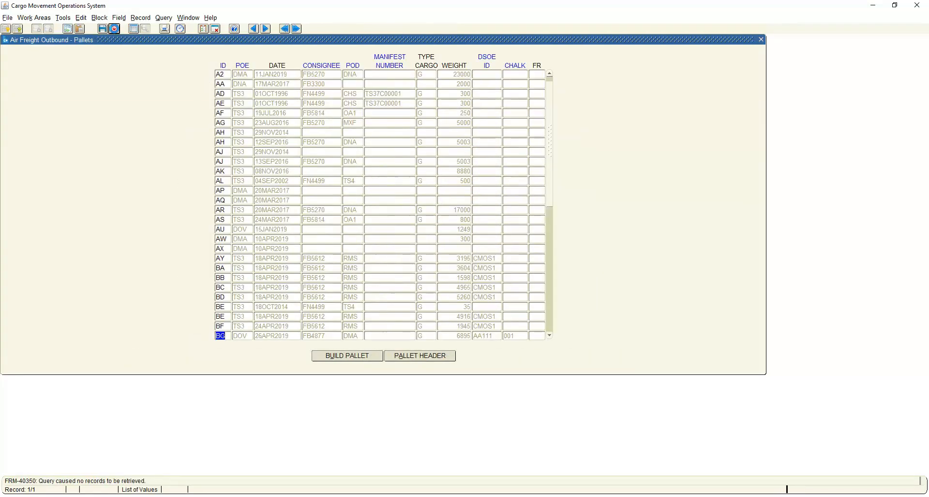
click(115, 31)
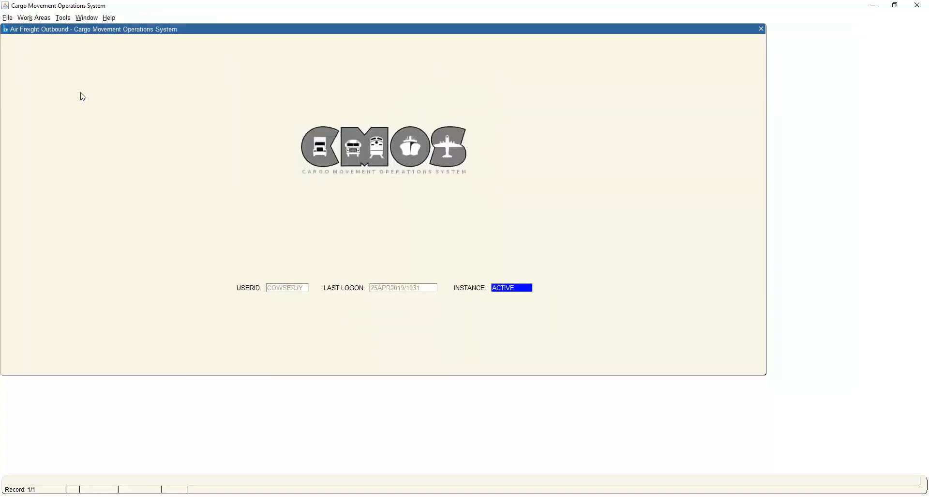
Open the outbound Air Schedule and insert a new mission record.
click(35, 18)
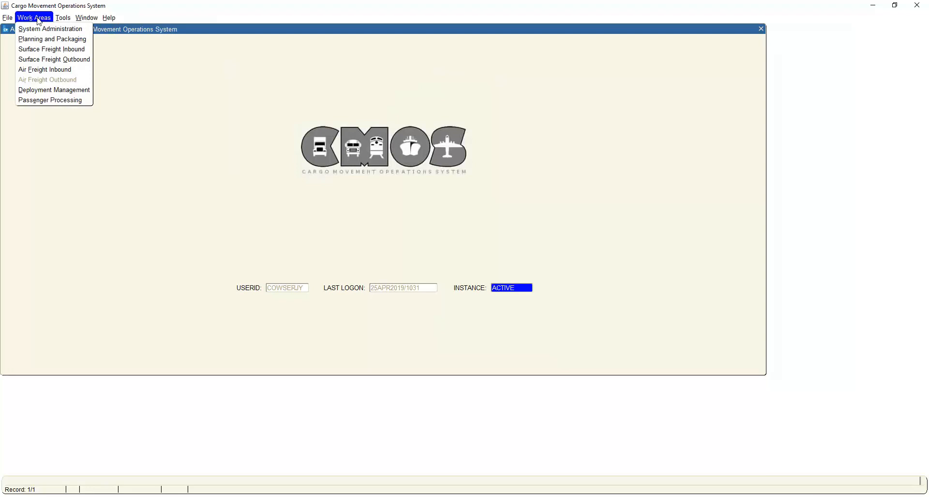
mouse_move(7, 18)
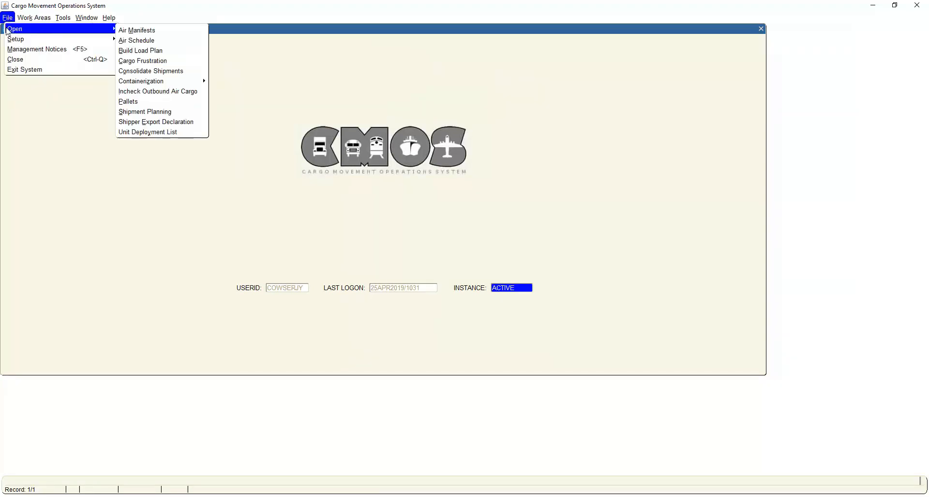
click(131, 41)
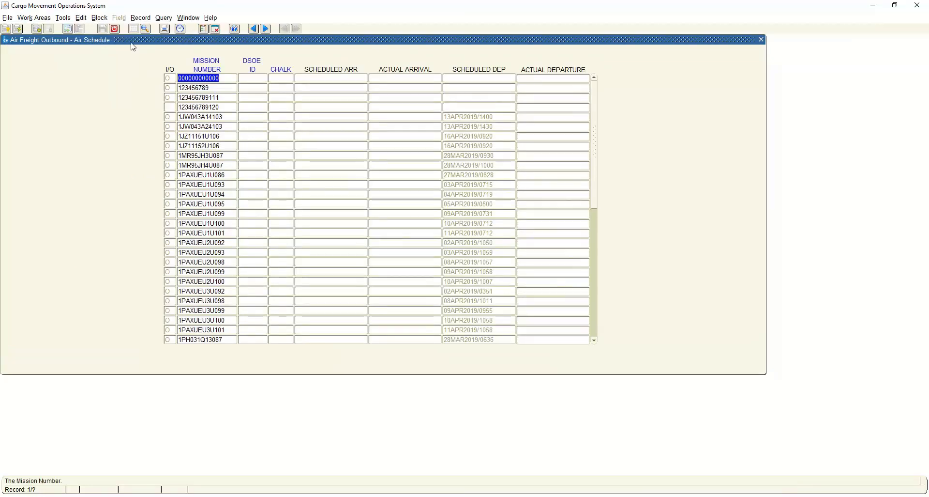
click(40, 33)
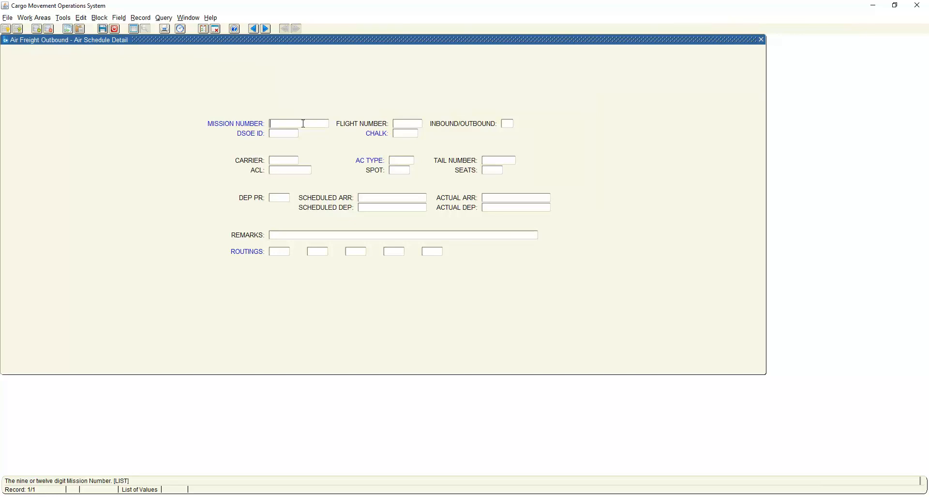
Enter mission number GWR774S11524 as outbound (O) and assign it DSOE ID AA111 with chalk 001 from the list of values.
text(GWR774S11522)
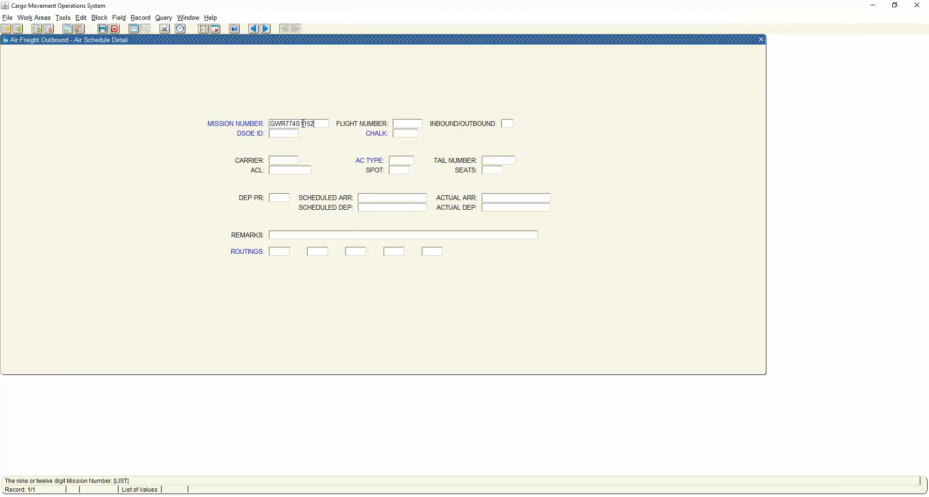
click(409, 125)
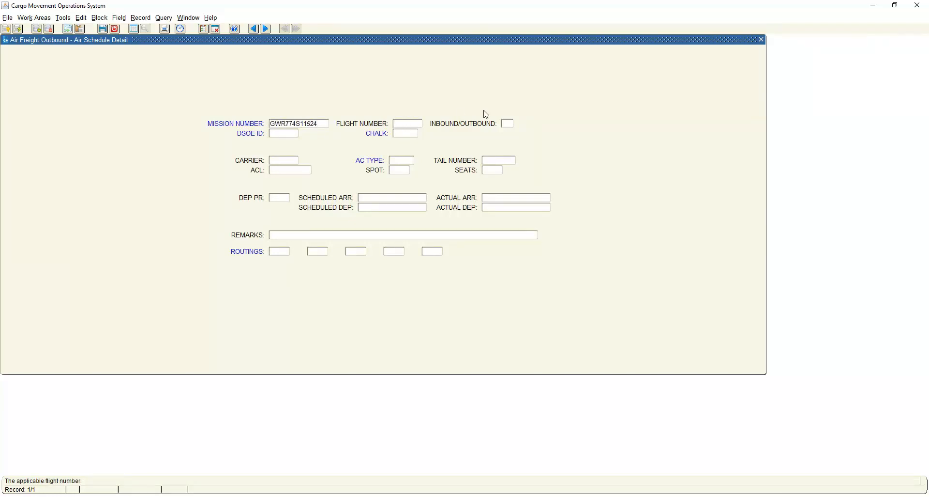
click(513, 122)
key(Tab)
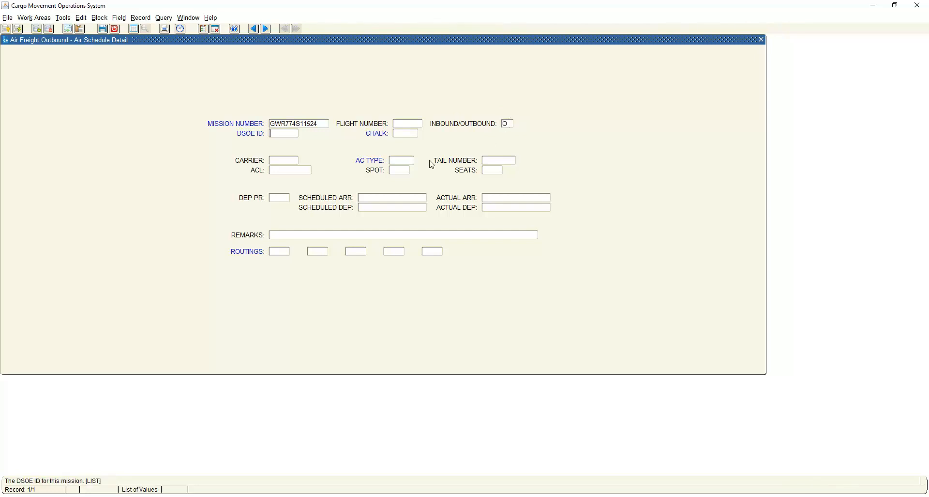
double_click(292, 136)
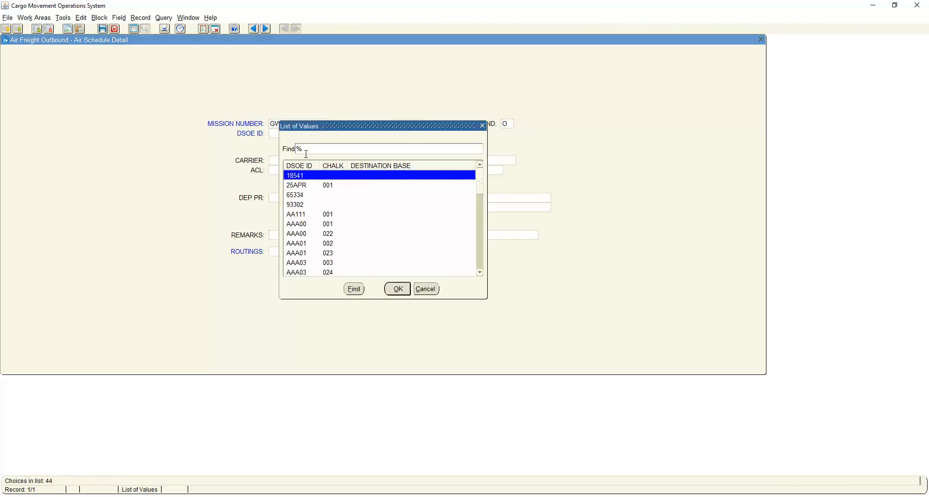
click(333, 215)
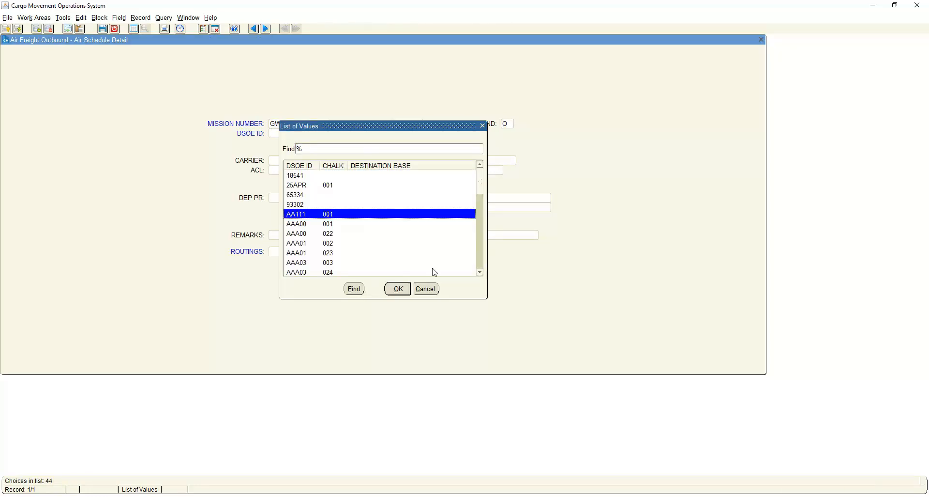
click(397, 289)
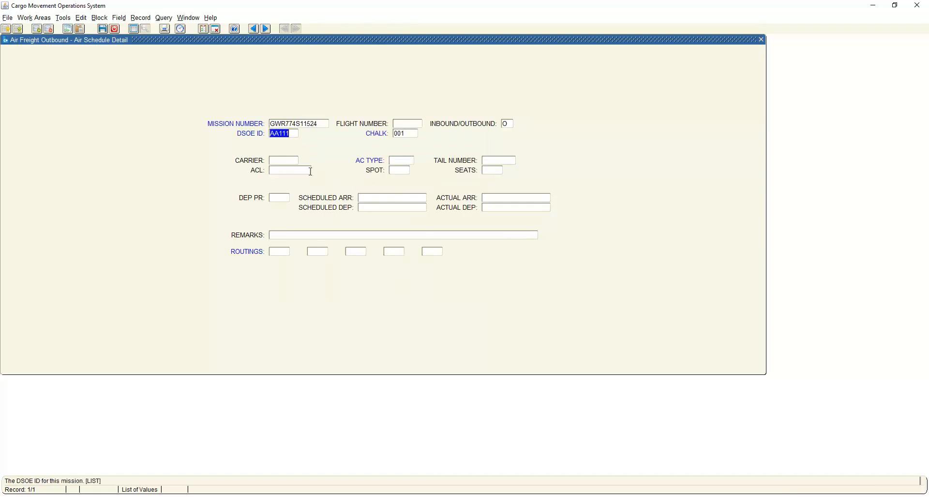
Enter carrier 00AMC and choose aircraft type 0170 (C17) from the list of values for the mission.
click(292, 160)
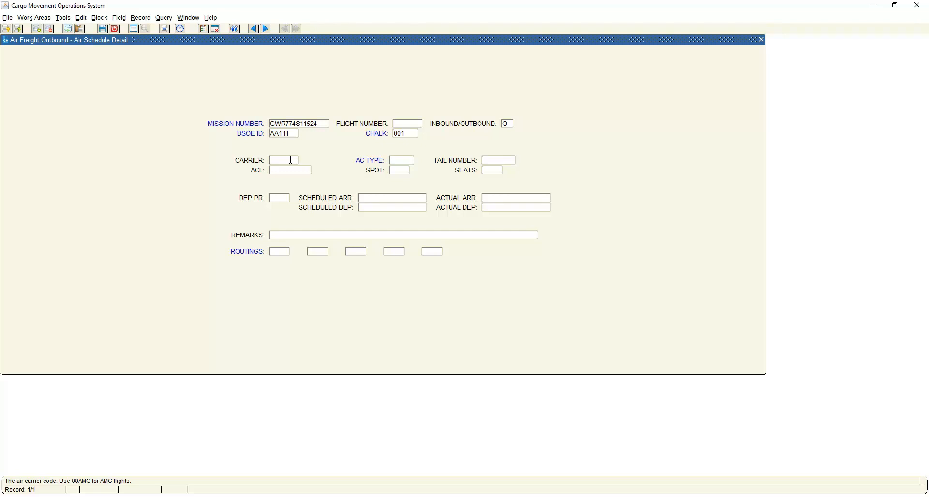
text(00AMC)
key(Tab)
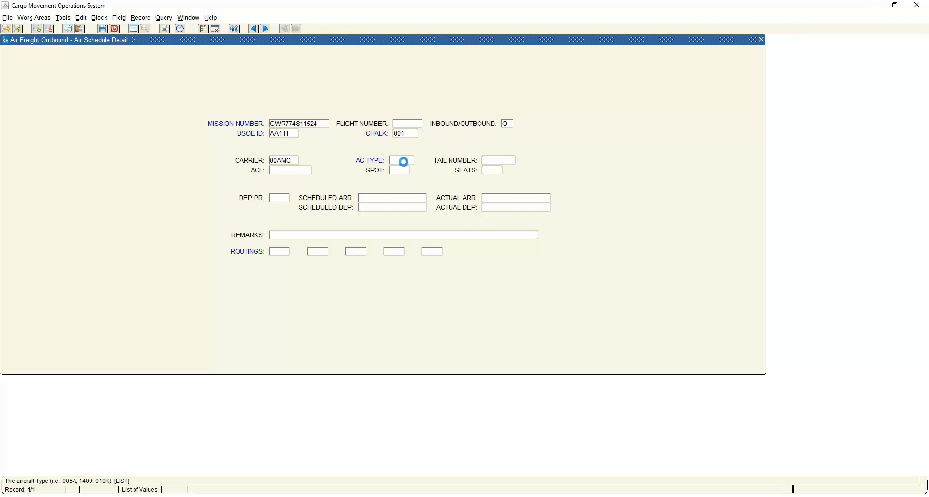
scroll(387, 227, down, 3)
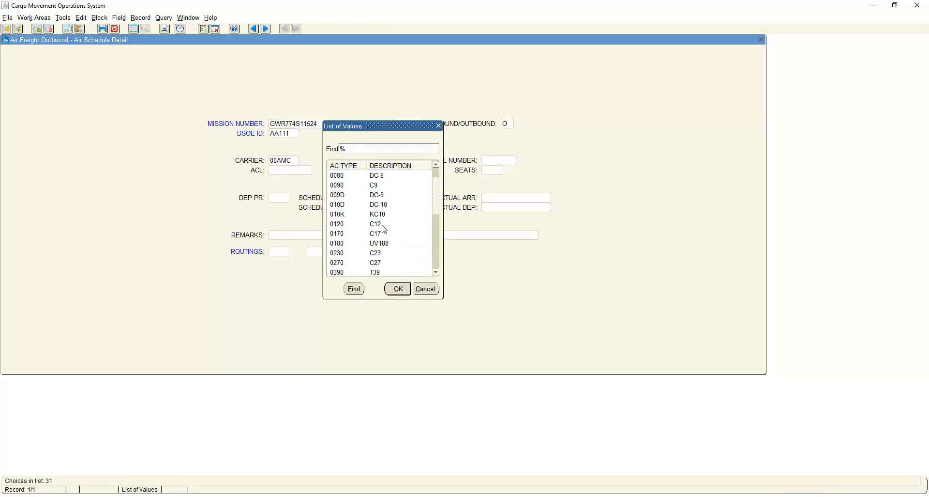
scroll(383, 243, down, 3)
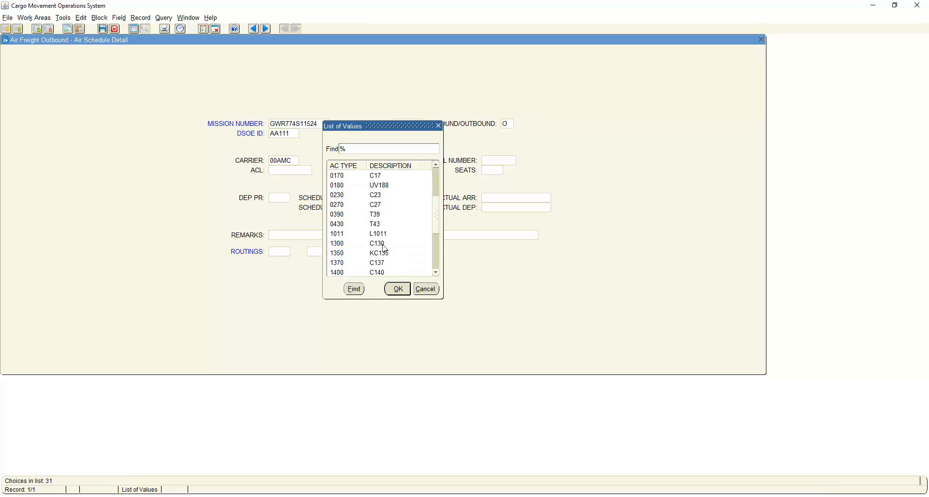
scroll(384, 243, up, 3)
click(383, 206)
click(398, 289)
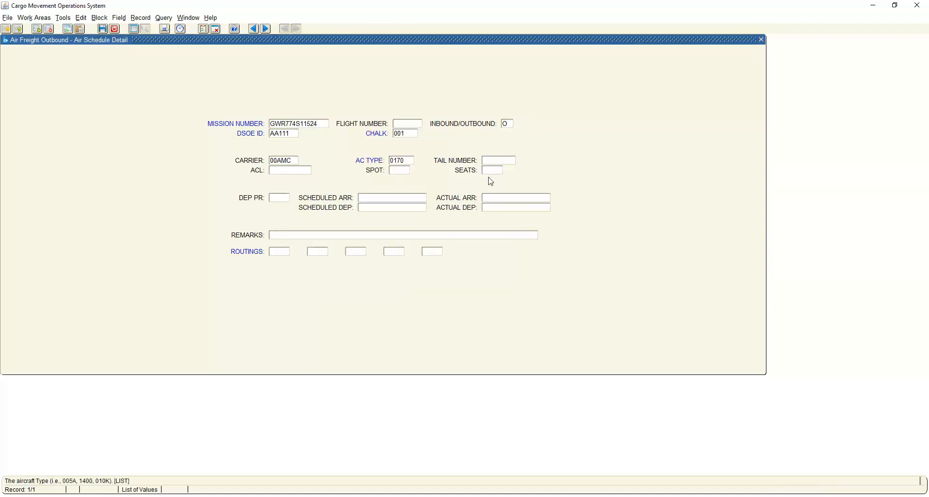
Enter tail number 44175 and 53 seats for the mission's aircraft.
click(494, 160)
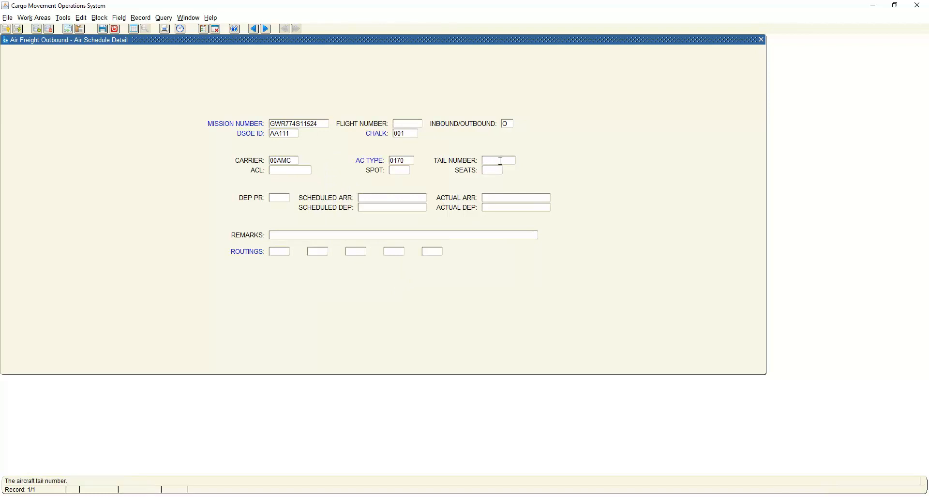
text(44175)
click(496, 171)
text(53)
Set the mission's scheduled arrival to 22MAY2019/1430.
click(395, 198)
text(2)
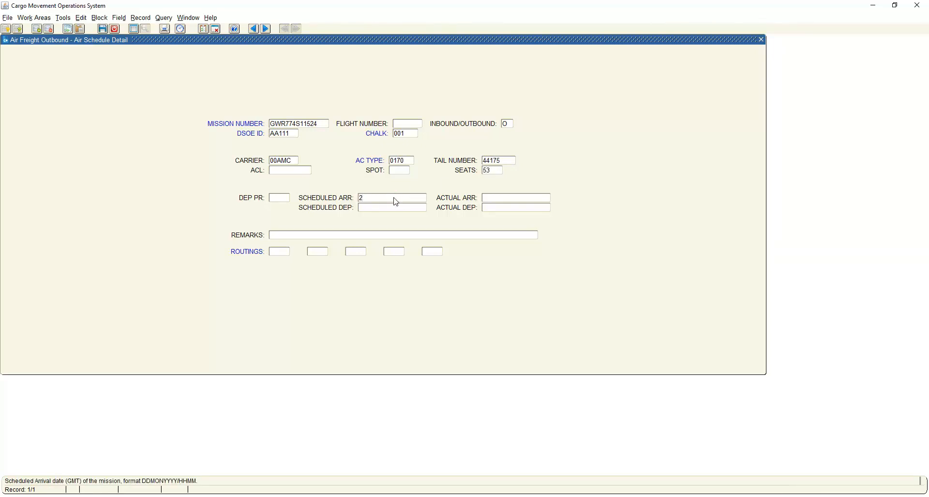
text(2MAY2019/41430)
key(Tab)
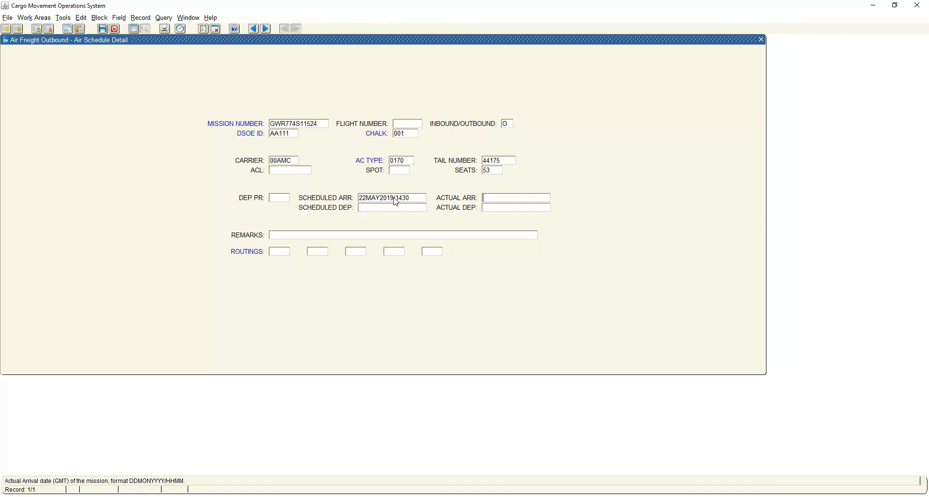
Set the mission's scheduled departure to 23MAY2019/1235, leaving the actual arrival blank.
key(Tab)
text(23MAY2019)
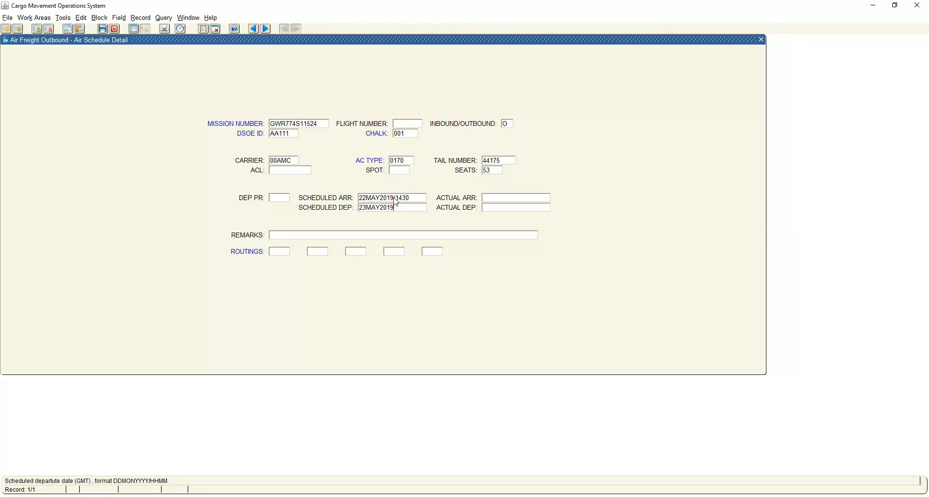
text(-12)
key(BackSpace)
key(BackSpace)
text(1235)
Enter the routing DOV to DMA, save the mission record and leave the air schedule.
click(281, 253)
text(DO)
text(V)
text(DMA)
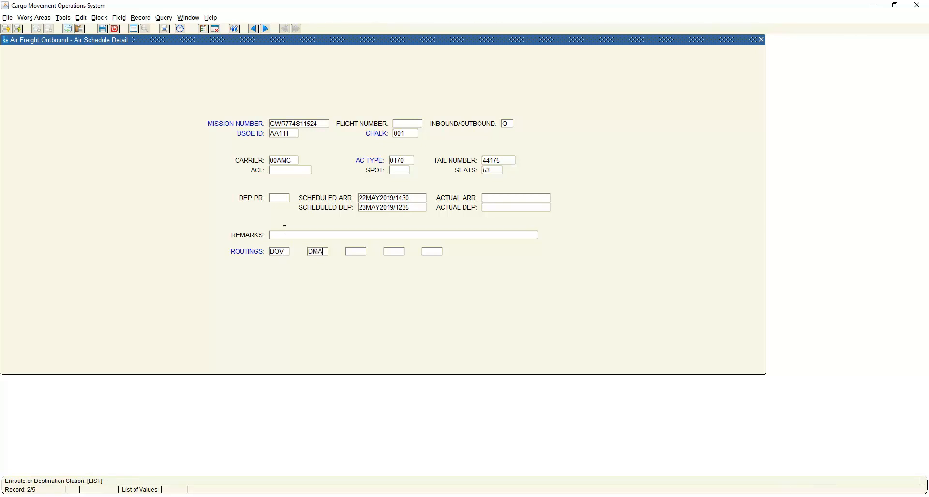
click(103, 29)
click(115, 32)
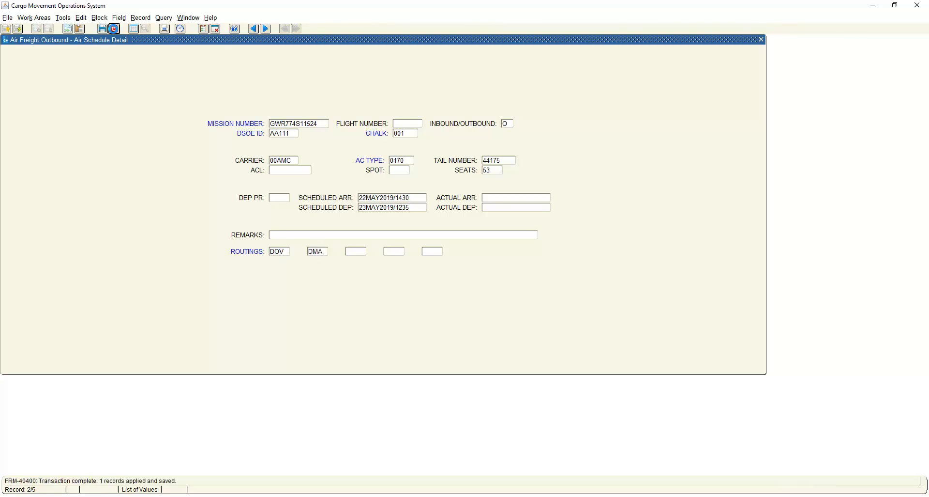
click(116, 31)
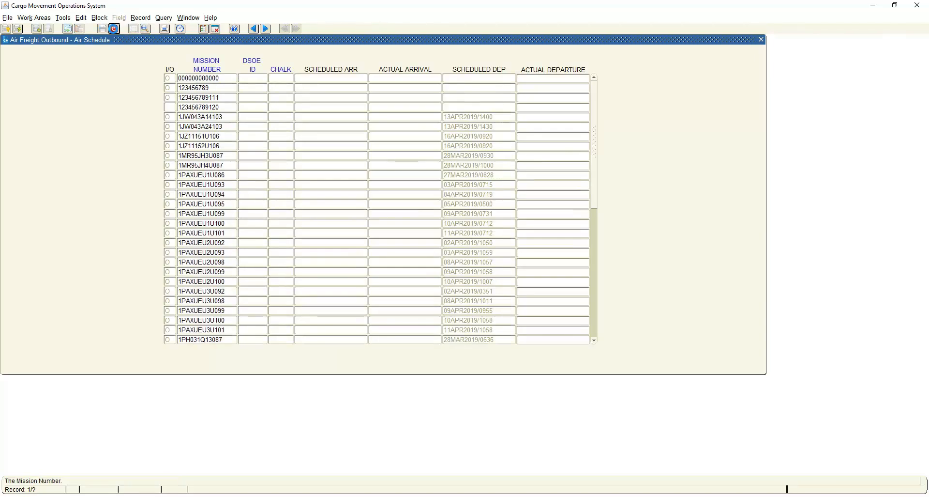
Open Air Manifests, cancel its query and insert a new manifest record.
click(33, 18)
mouse_move(14, 22)
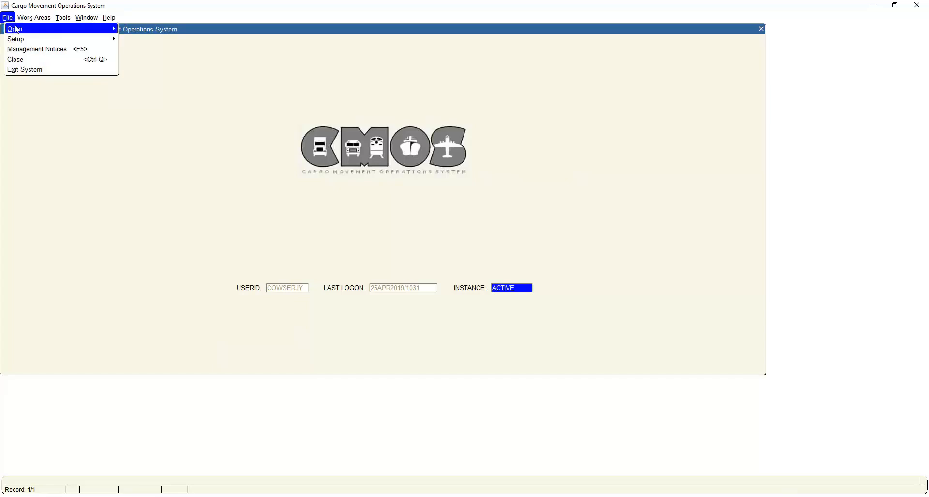
click(130, 31)
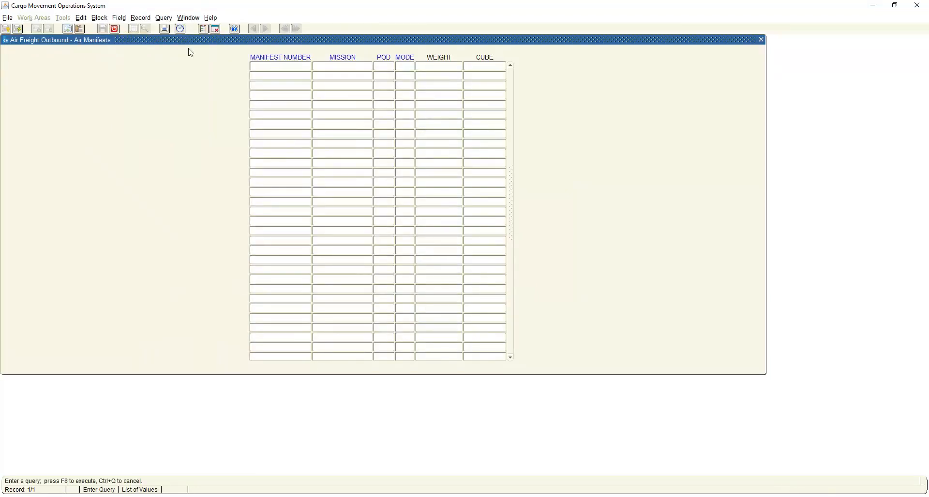
click(116, 30)
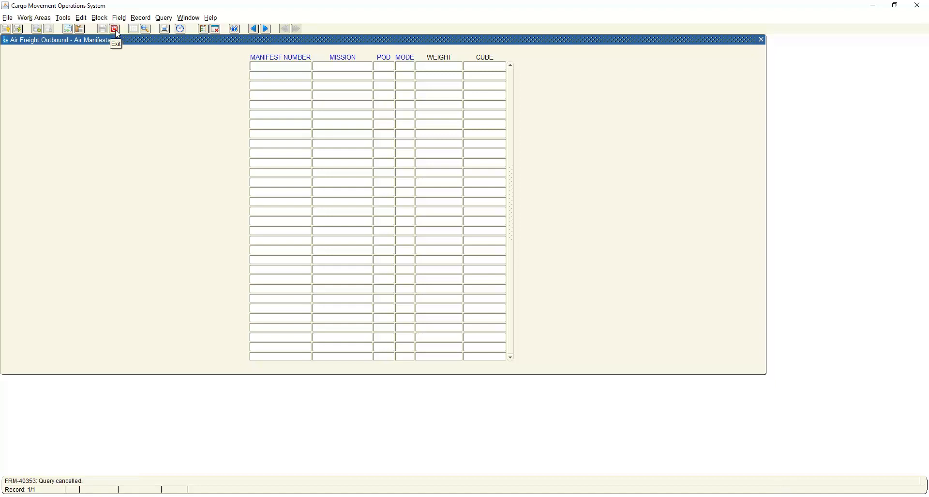
click(37, 29)
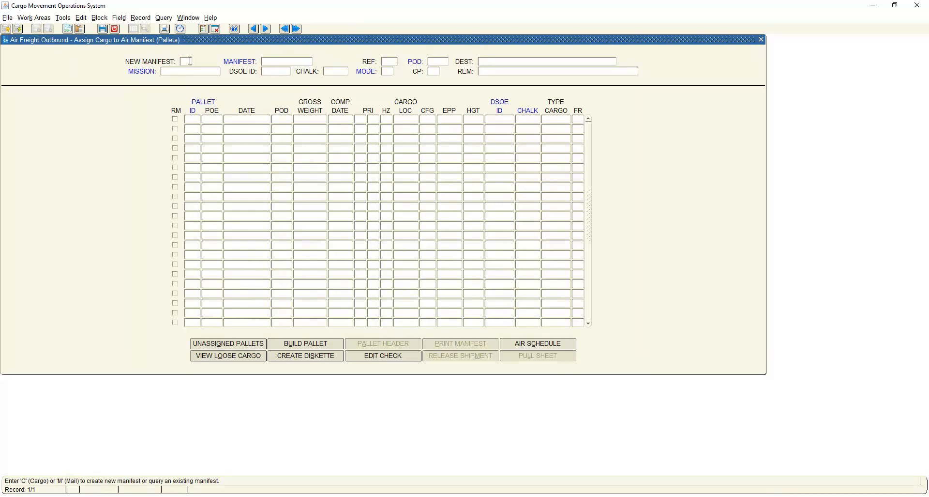
Create a new cargo manifest (C) with POD DMA and destination DAVIS MONTHAN.
text(C)
key(Return)
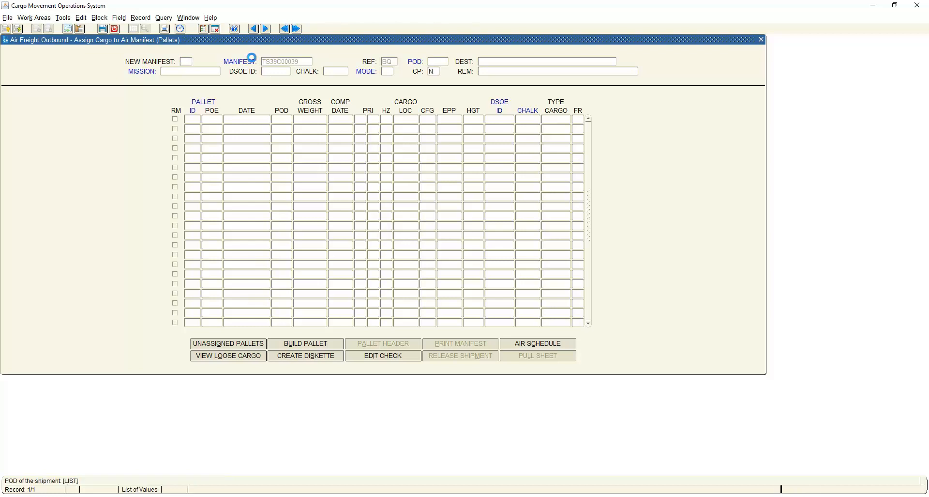
text(DMA)
key(Tab)
text(DAVIS MONTHAN)
key(Tab)
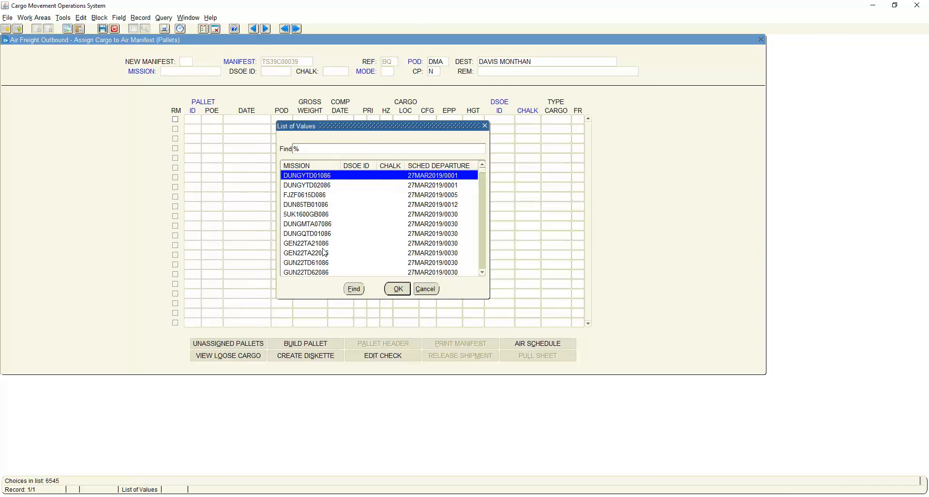
Find mission GWR774S11524 in the mission list, assign it to the manifest and set the mode to F.
scroll(322, 246, down, 2)
scroll(330, 253, down, 6)
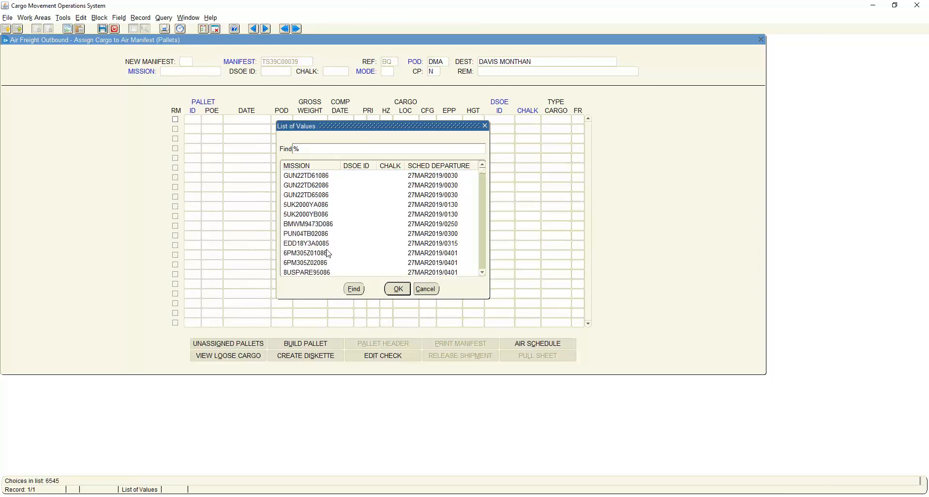
scroll(330, 254, down, 1)
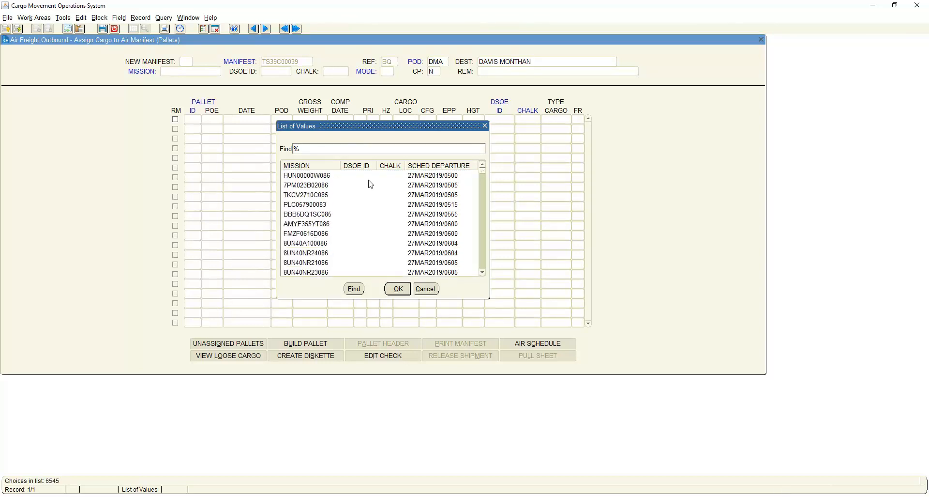
text(GWR774S11522)
click(355, 289)
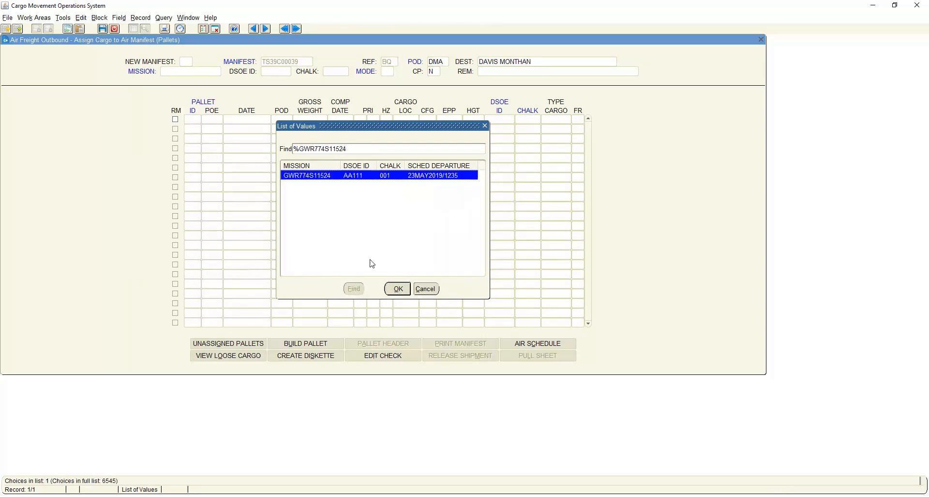
click(397, 289)
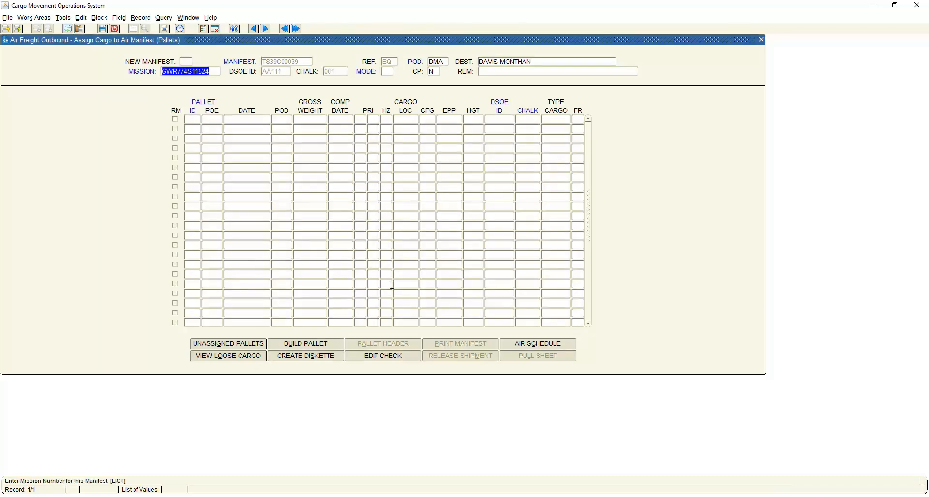
click(391, 72)
key(Tab)
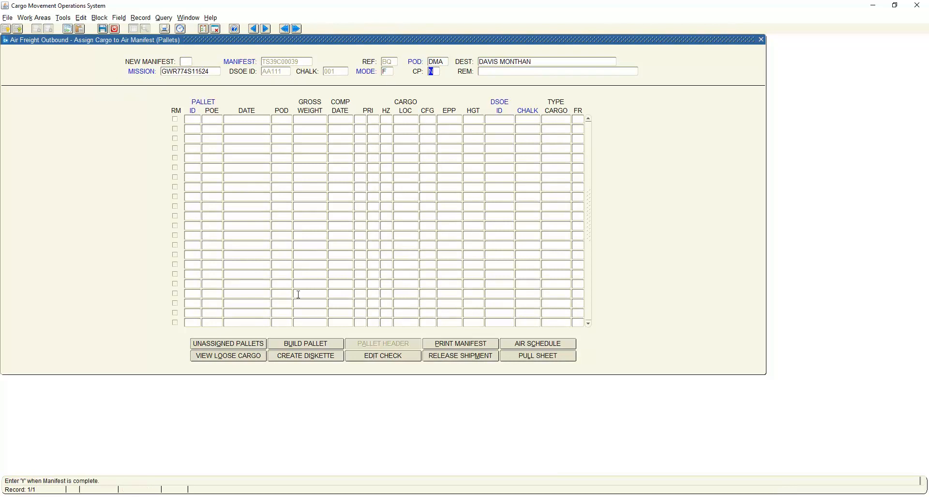
Assign the unassigned pallets BG and BH for DSOE ID AA111 to the manifest.
click(246, 345)
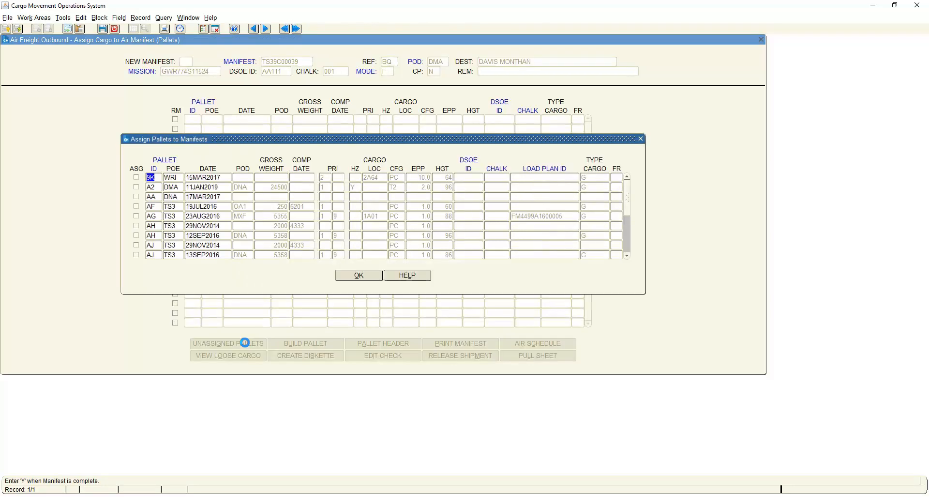
scroll(172, 238, down, 3)
scroll(172, 242, down, 9)
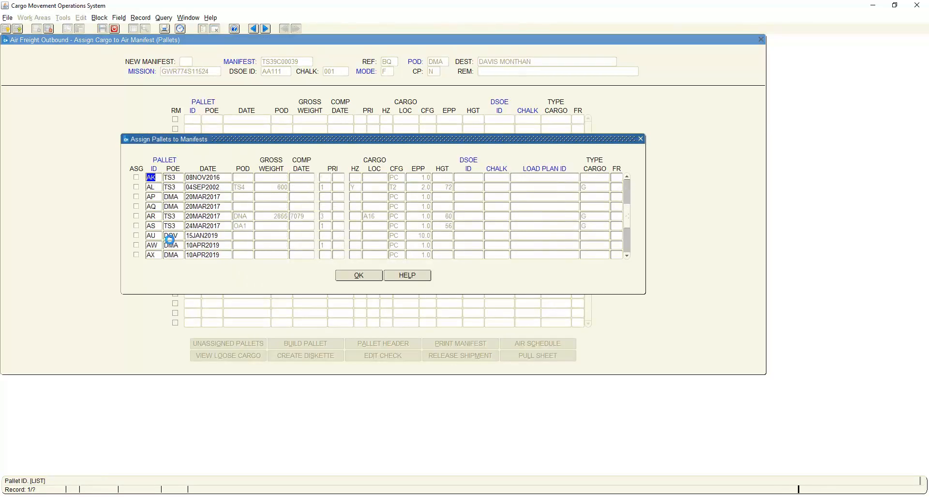
scroll(172, 246, down, 9)
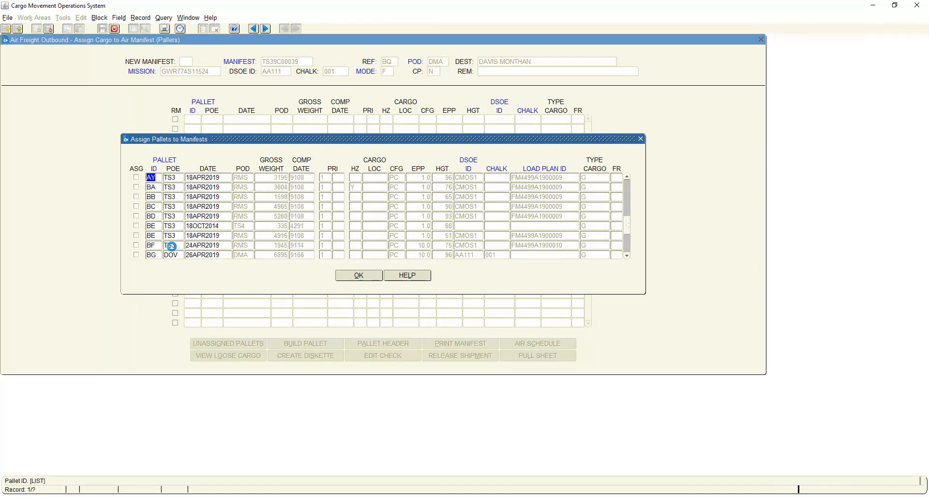
scroll(175, 252, down, 1)
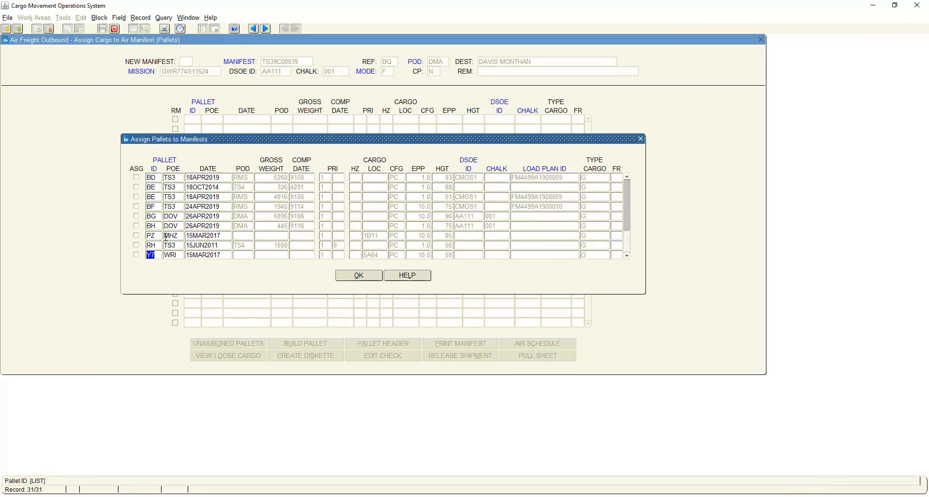
click(137, 216)
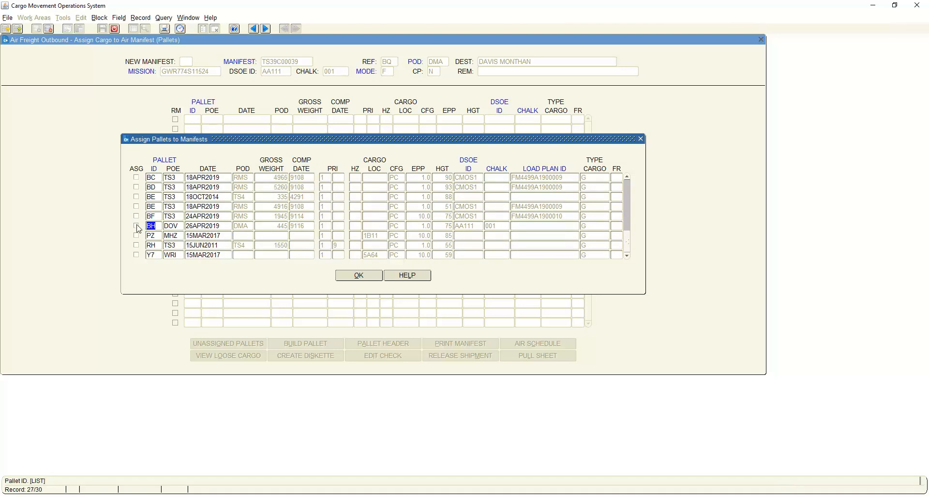
click(137, 225)
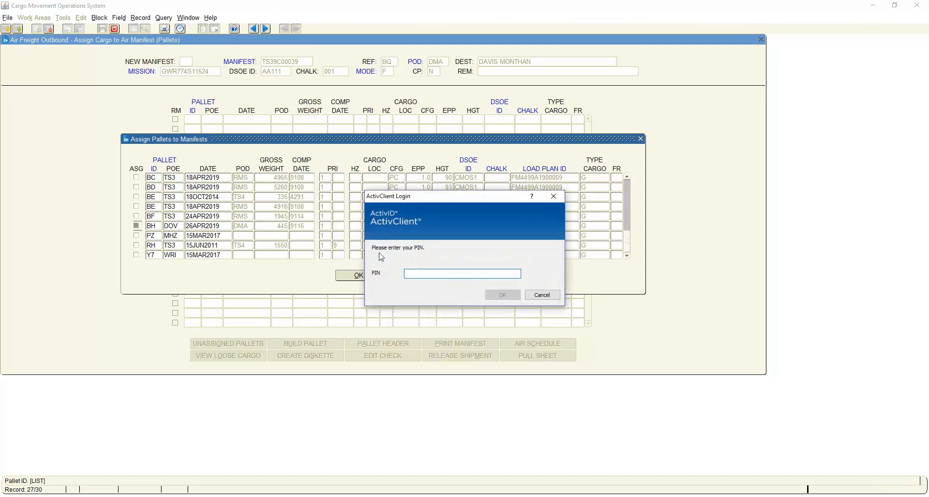
Enter the ActivClient PIN and finish the pallet assignment.
text(********)
key(Return)
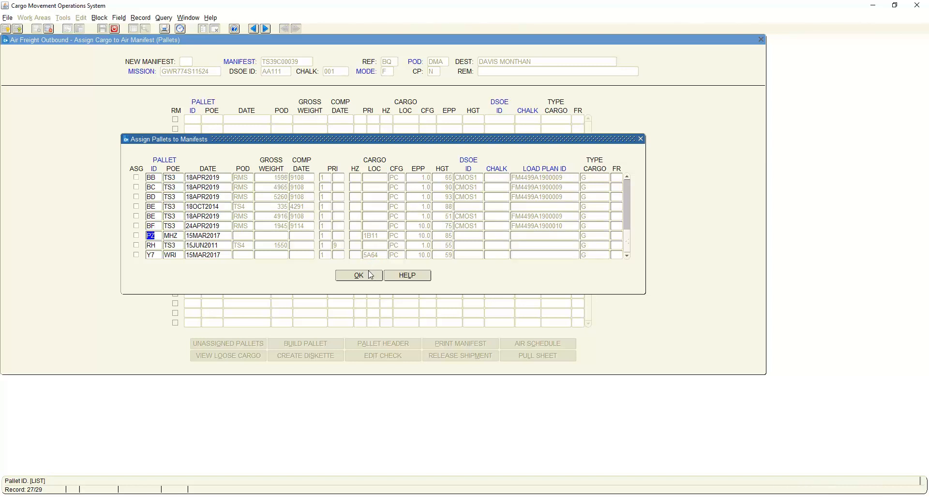
click(369, 276)
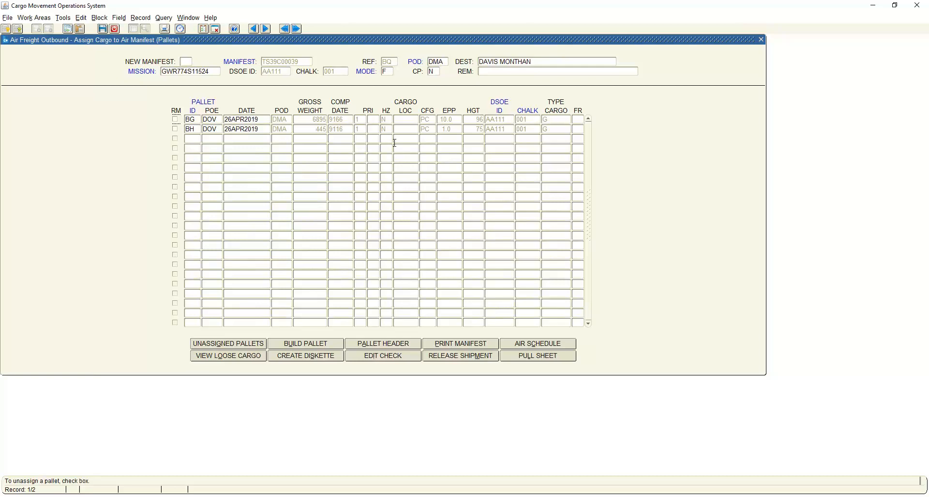
Run the edit check on the manifest and output its printed report to a window.
click(388, 356)
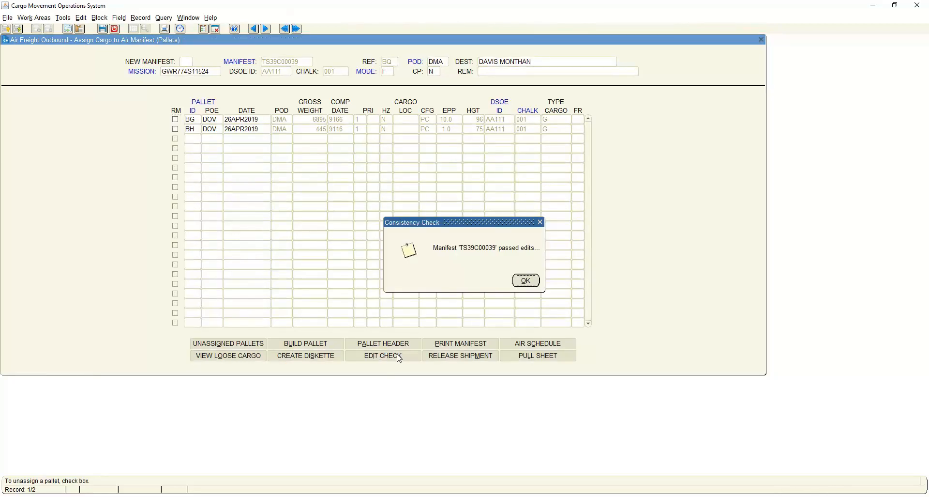
click(526, 282)
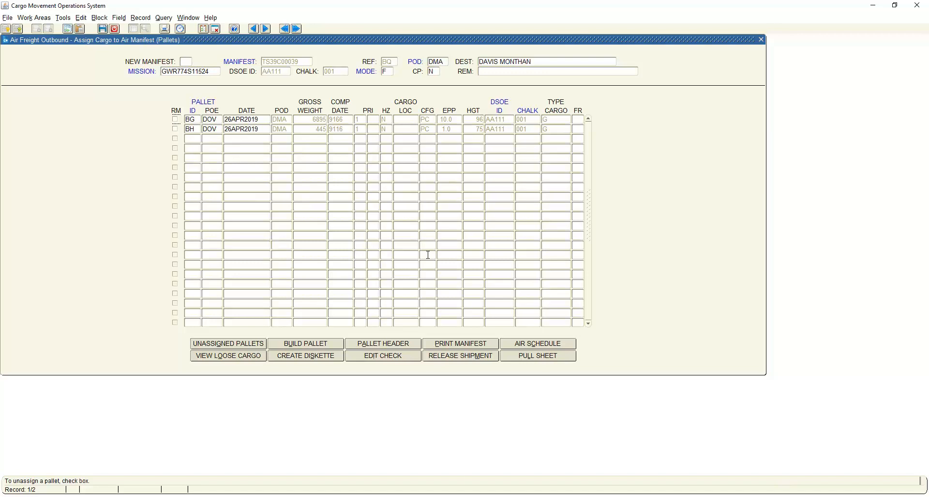
click(459, 343)
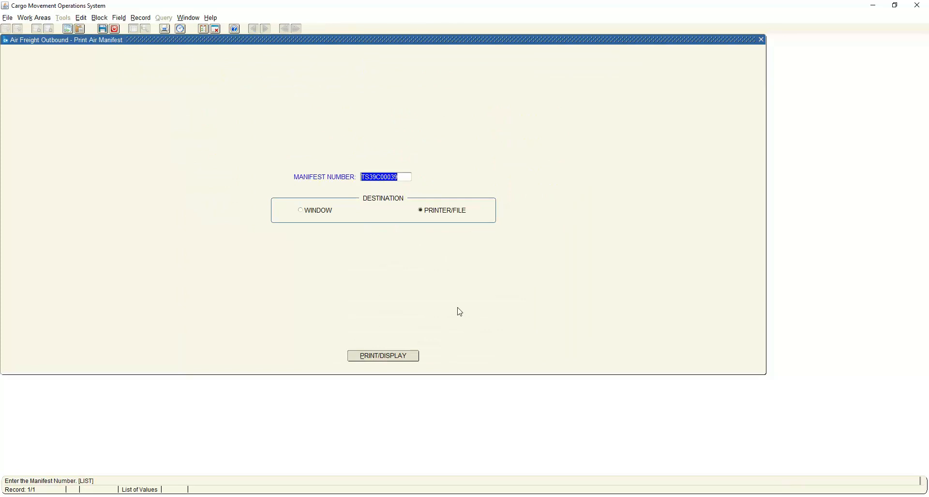
click(301, 210)
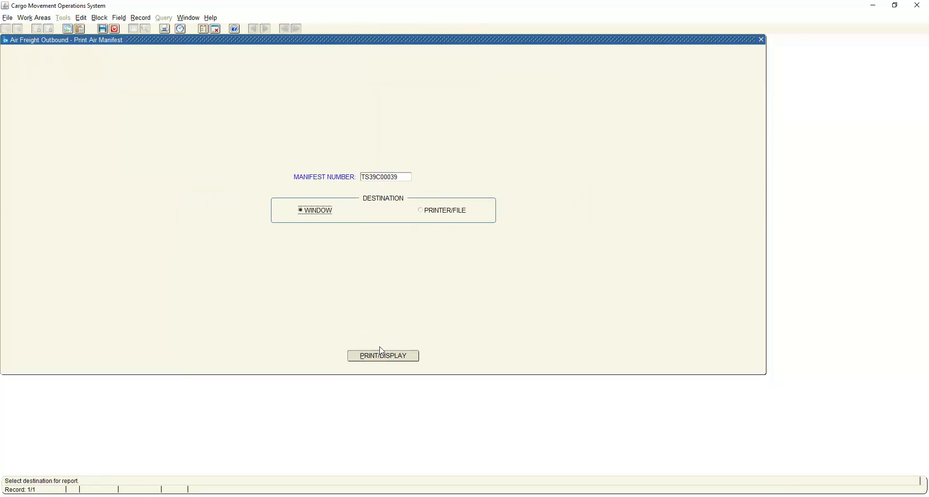
click(392, 354)
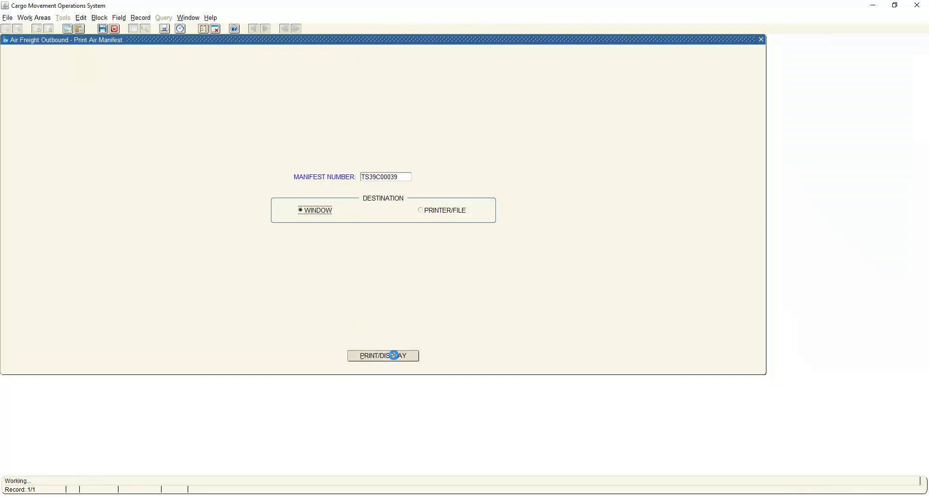